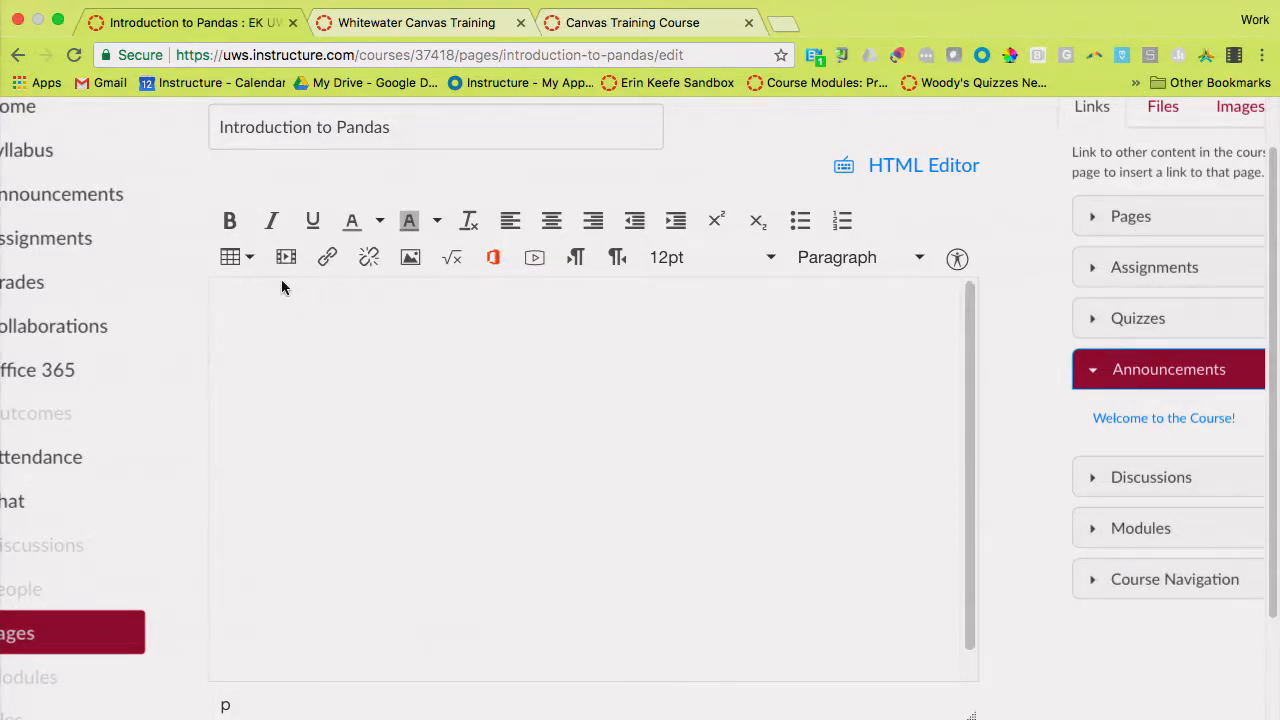
Step: Review the General and Embed options for inserting media into the page, and close the dialog without inserting anything
scroll(288, 263, "up", 5)
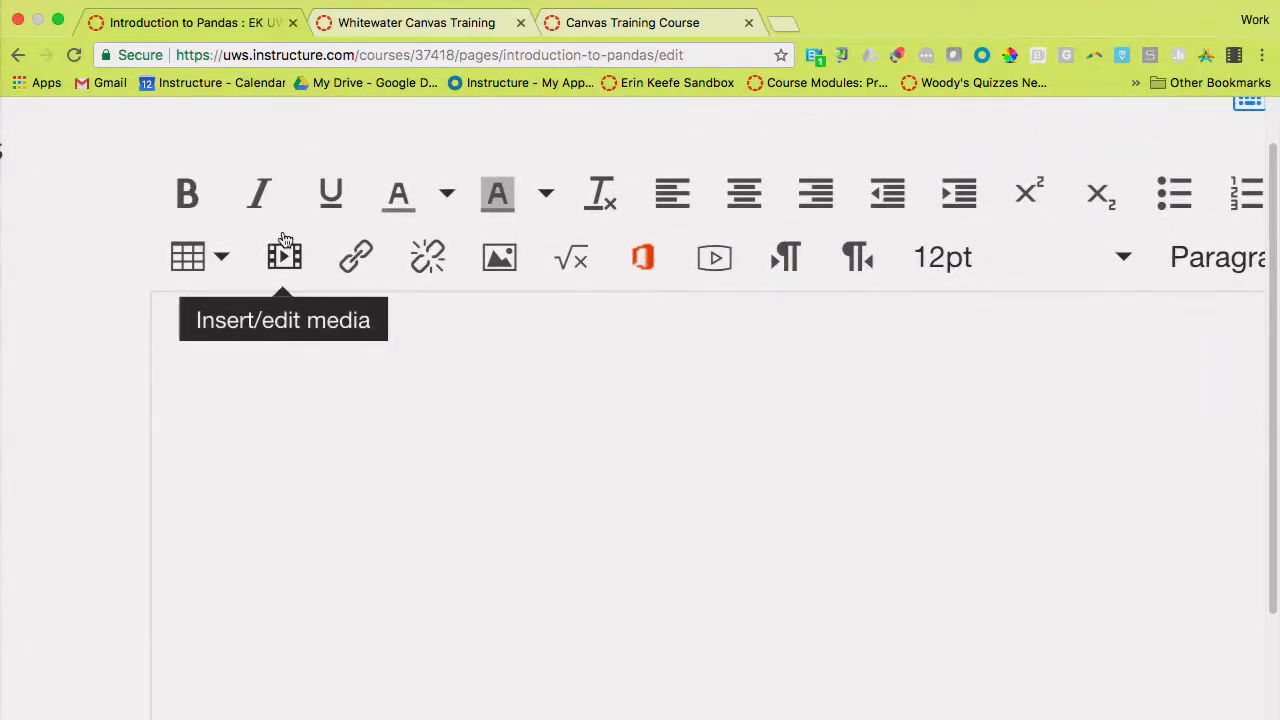
left_click(285, 259)
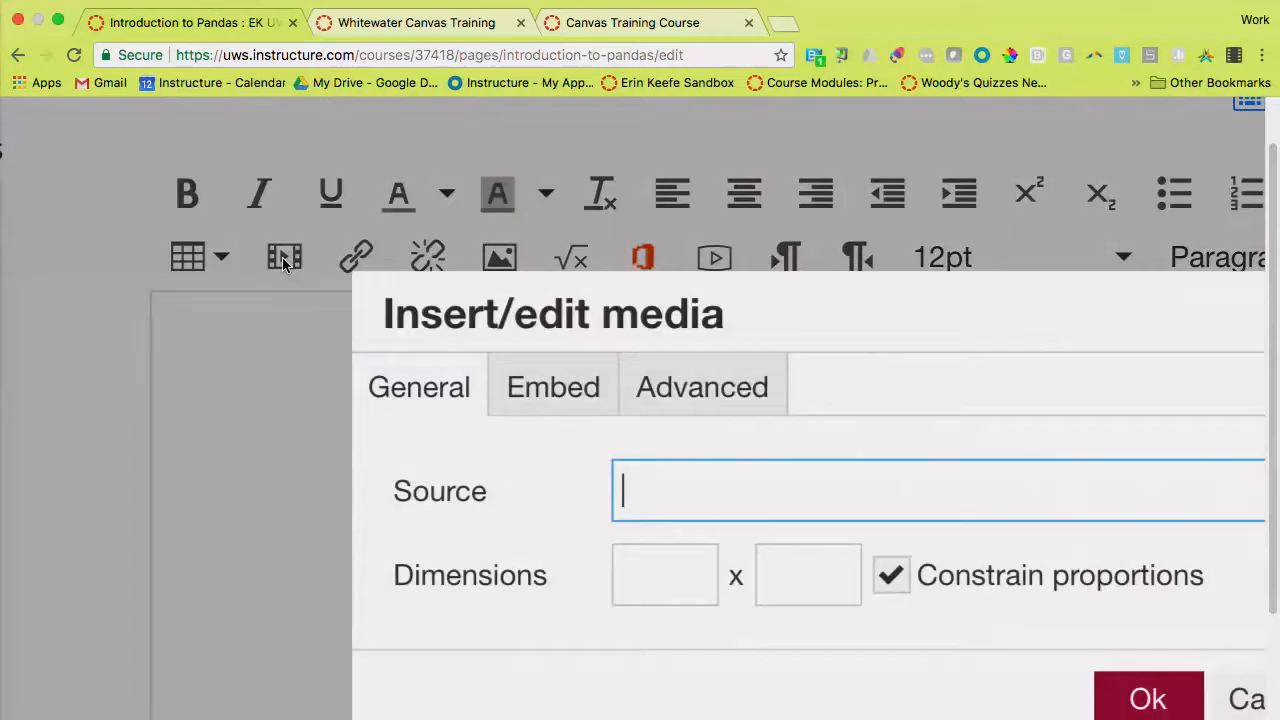
scroll(428, 425, "down", 5)
left_click(525, 403)
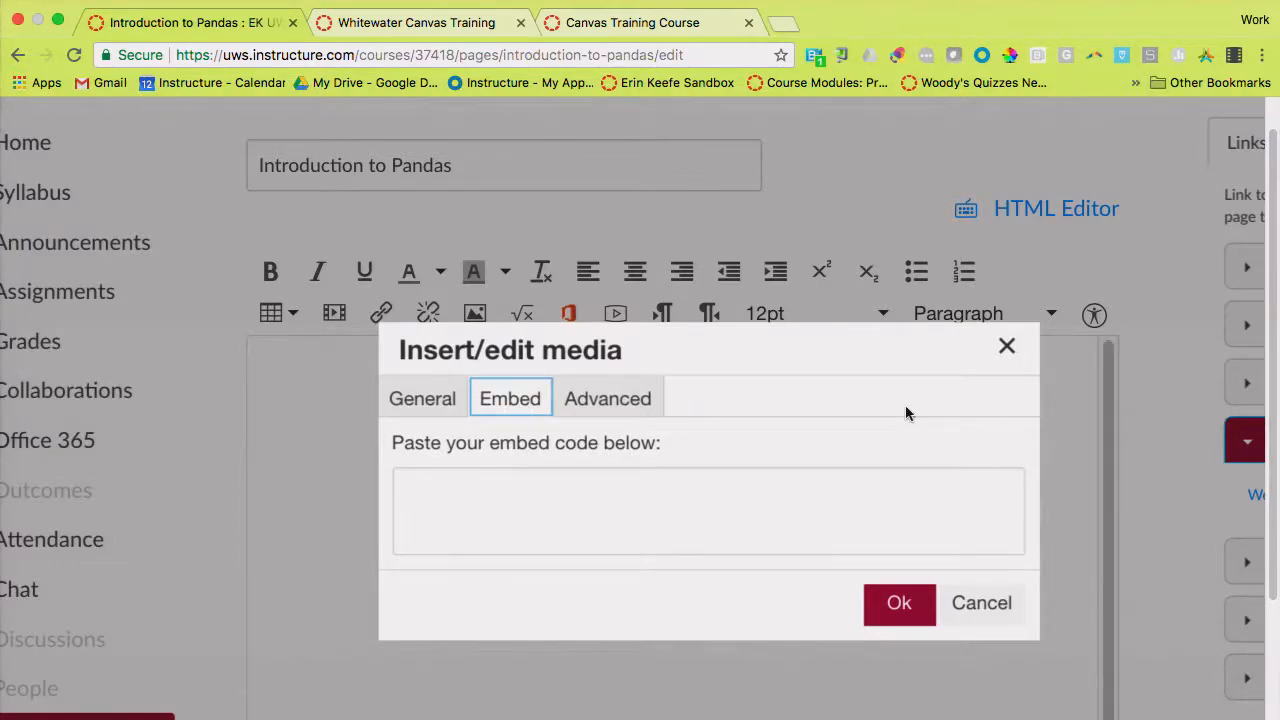
left_click(437, 410)
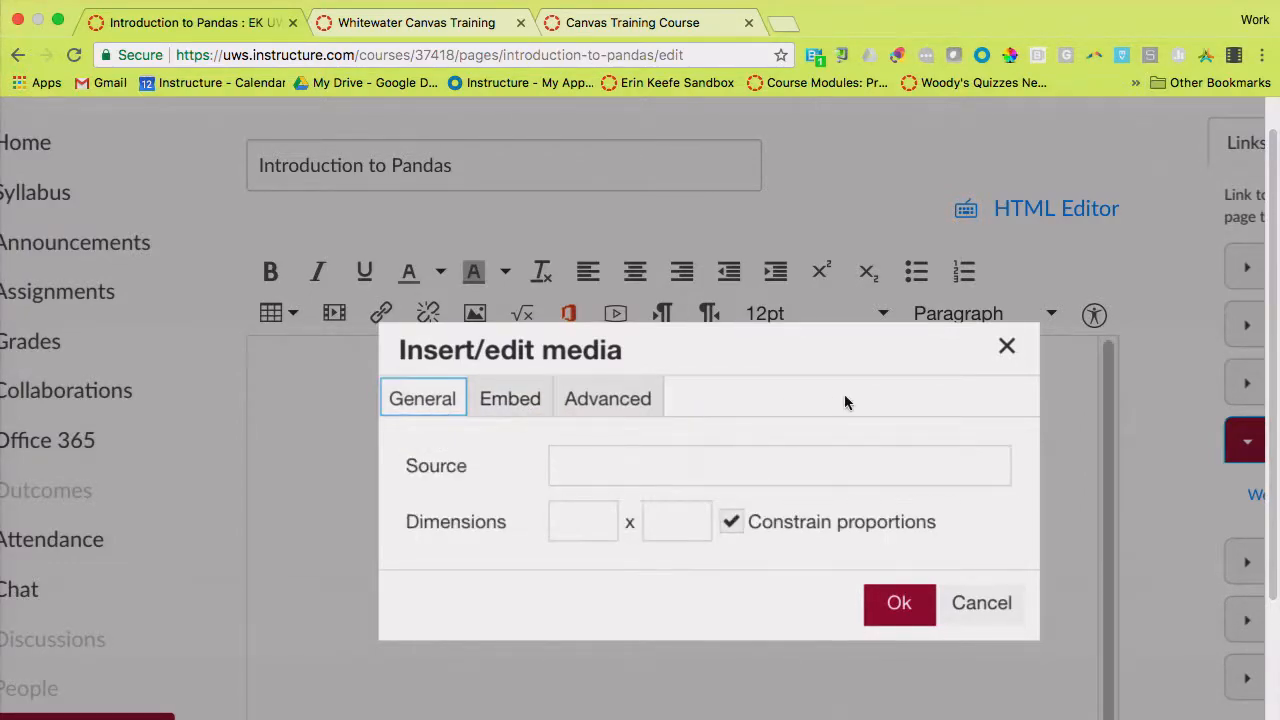
left_click(1006, 350)
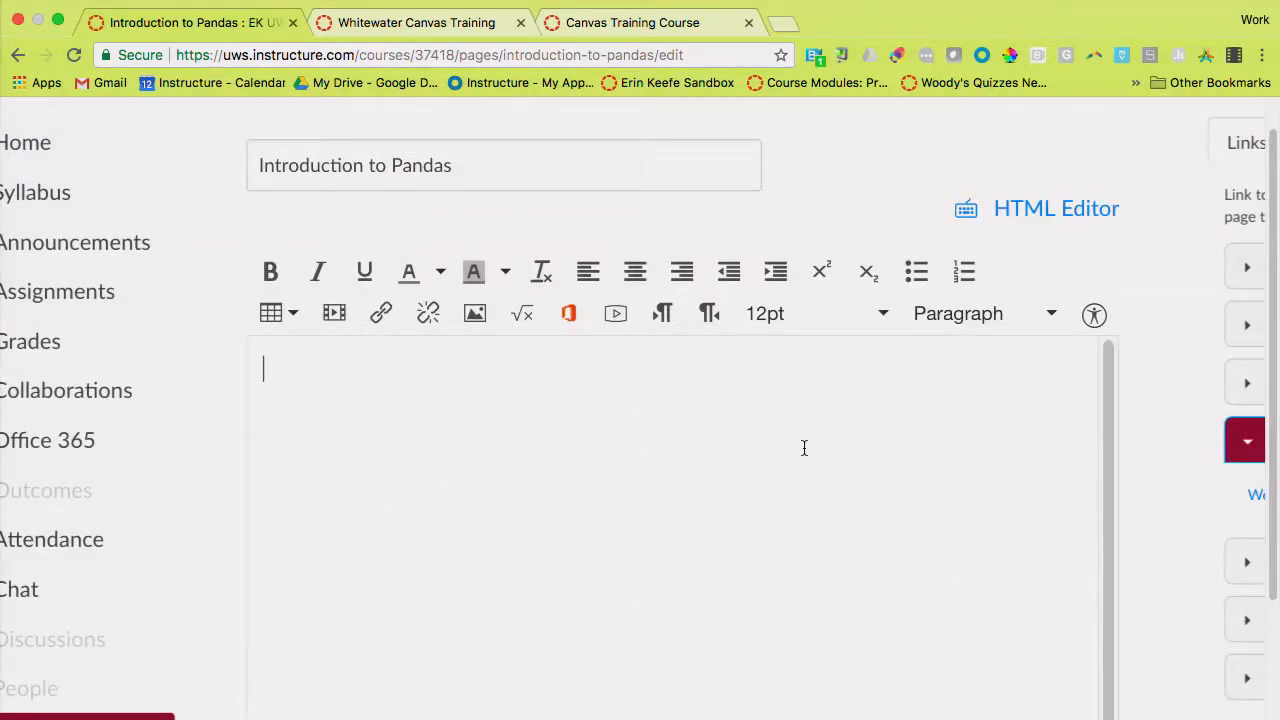
scroll(601, 532, "down", 3)
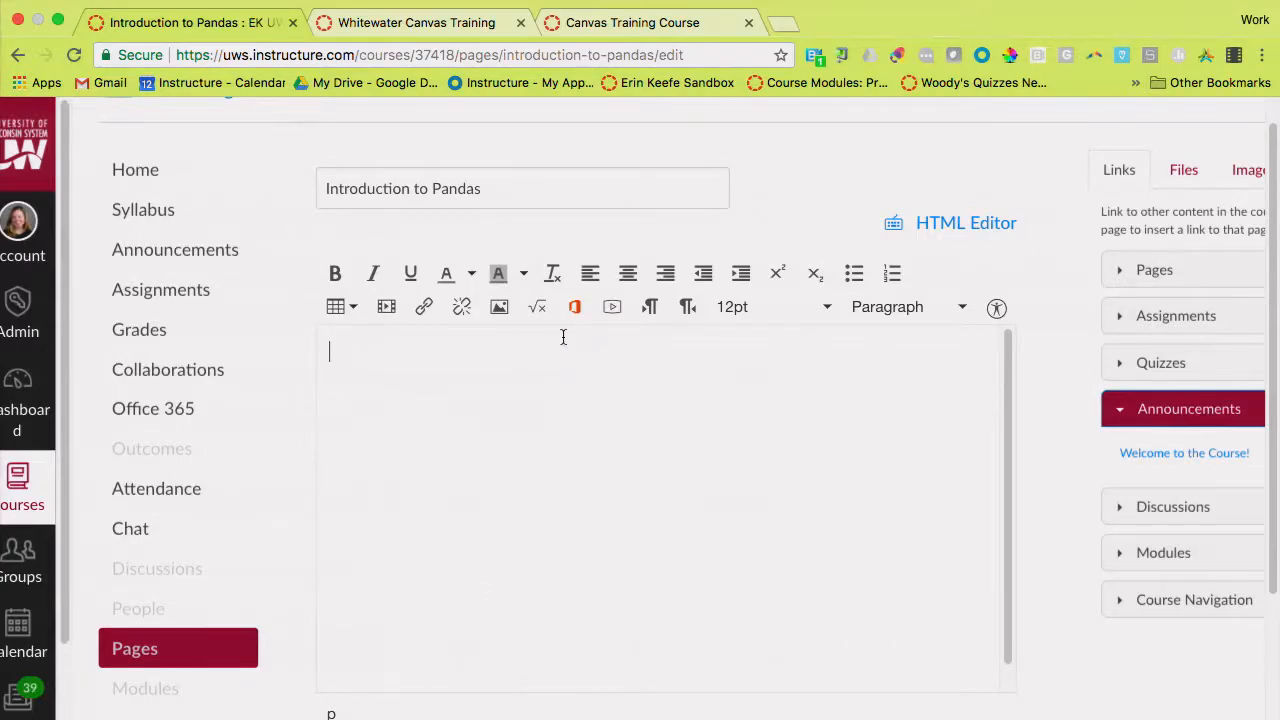
Step: Look up YouTube in a new browser tab and search its videos for "pandas"
left_click(785, 24)
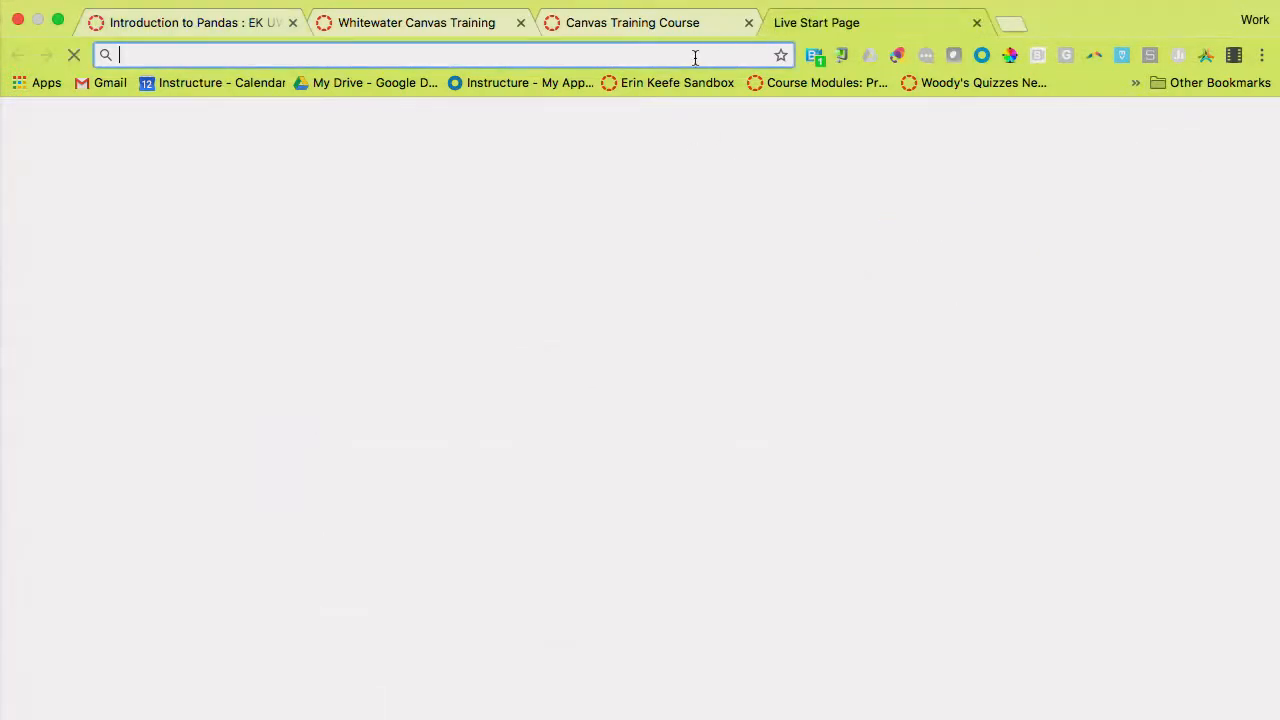
type("youtube")
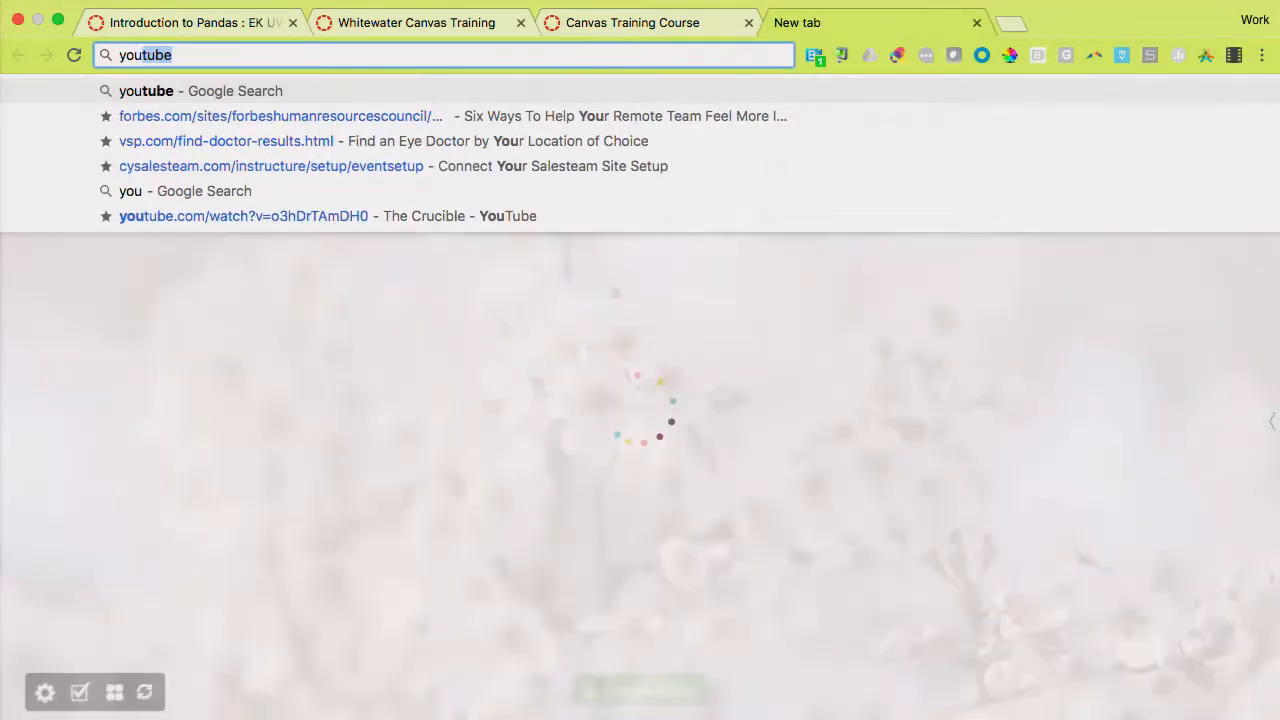
key("Return")
left_click(282, 371)
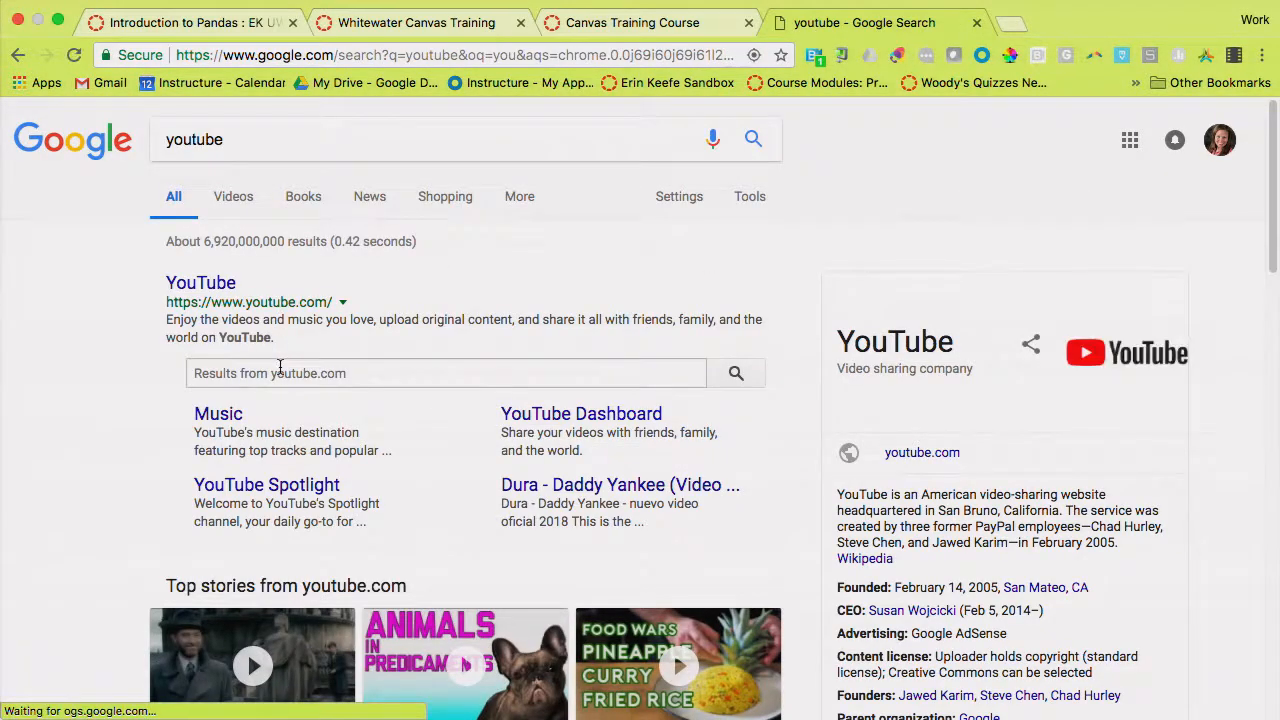
type("pandas")
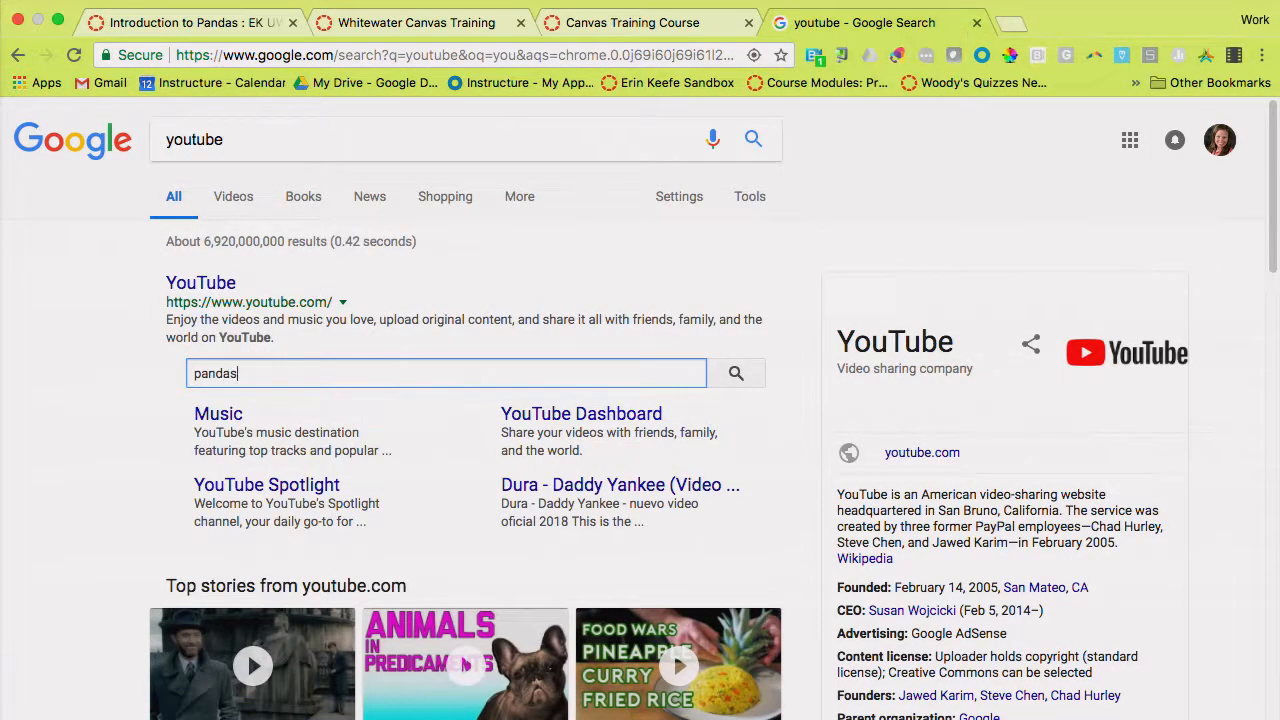
key("Return")
Step: Open the BBC News video "Dozens of pandas on parade" from the search results
scroll(374, 308, "down", 2)
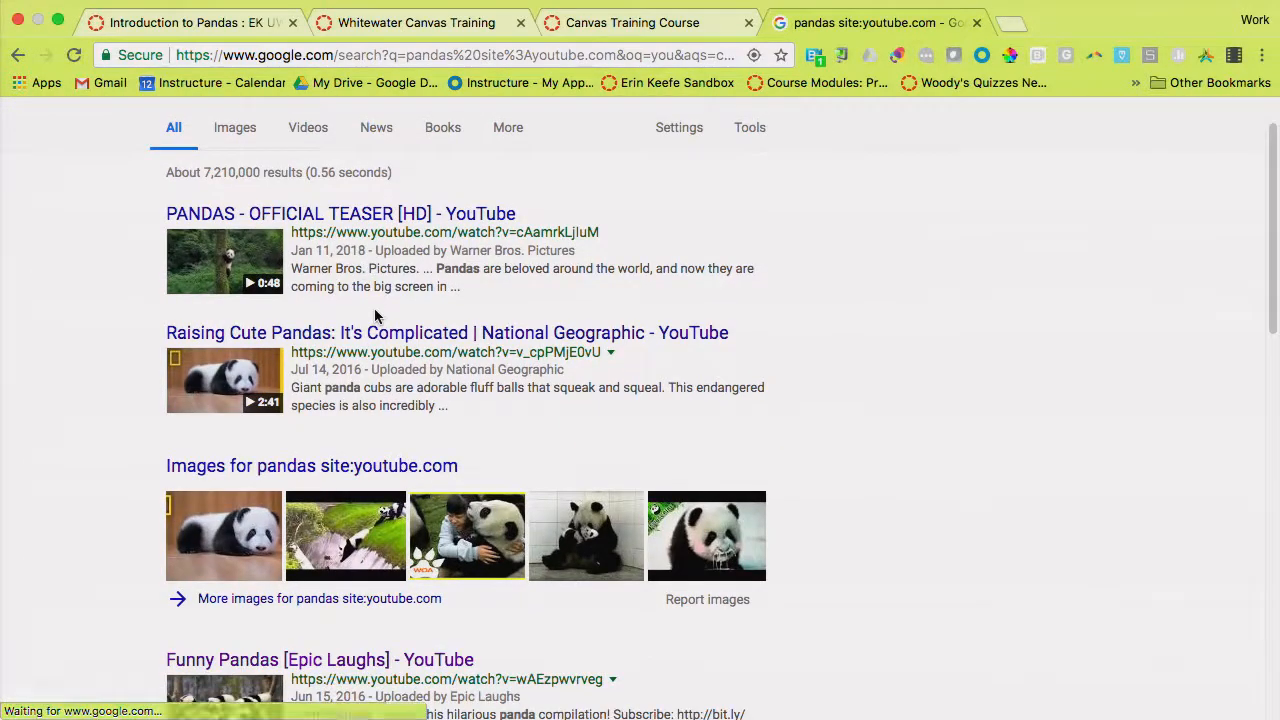
scroll(375, 312, "down", 5)
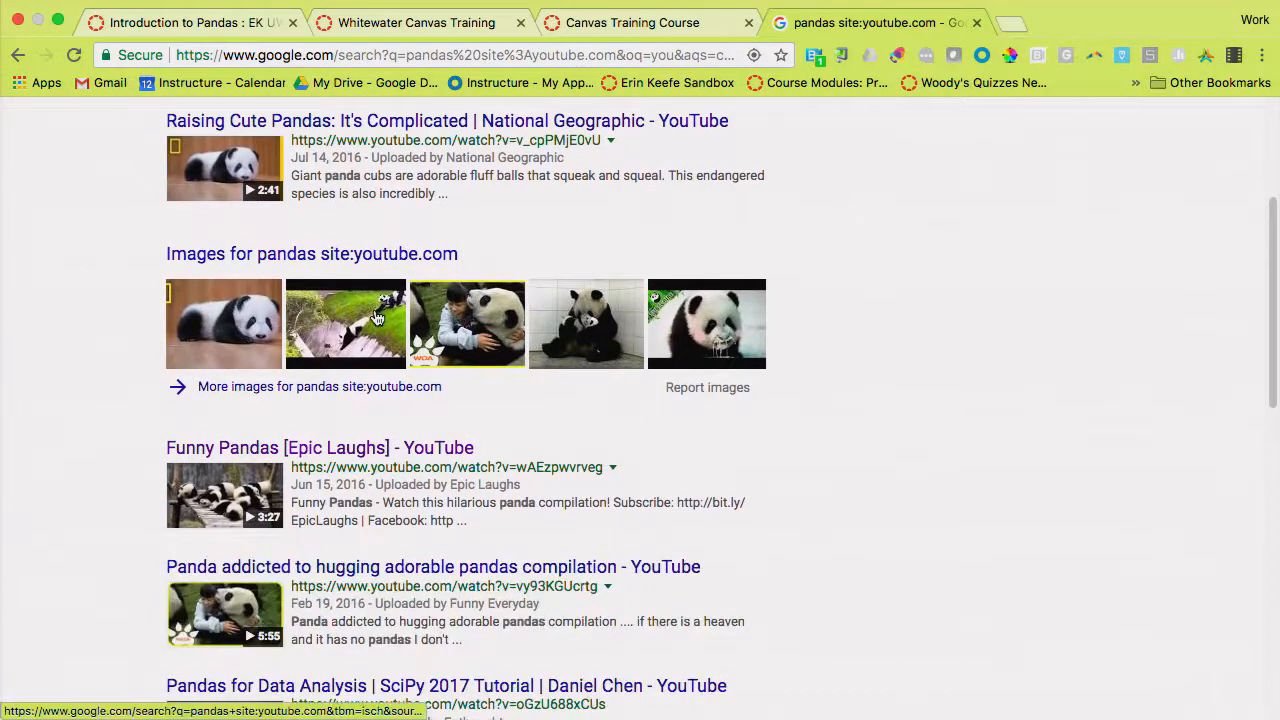
scroll(377, 317, "down", 10)
scroll(377, 317, "down", 7)
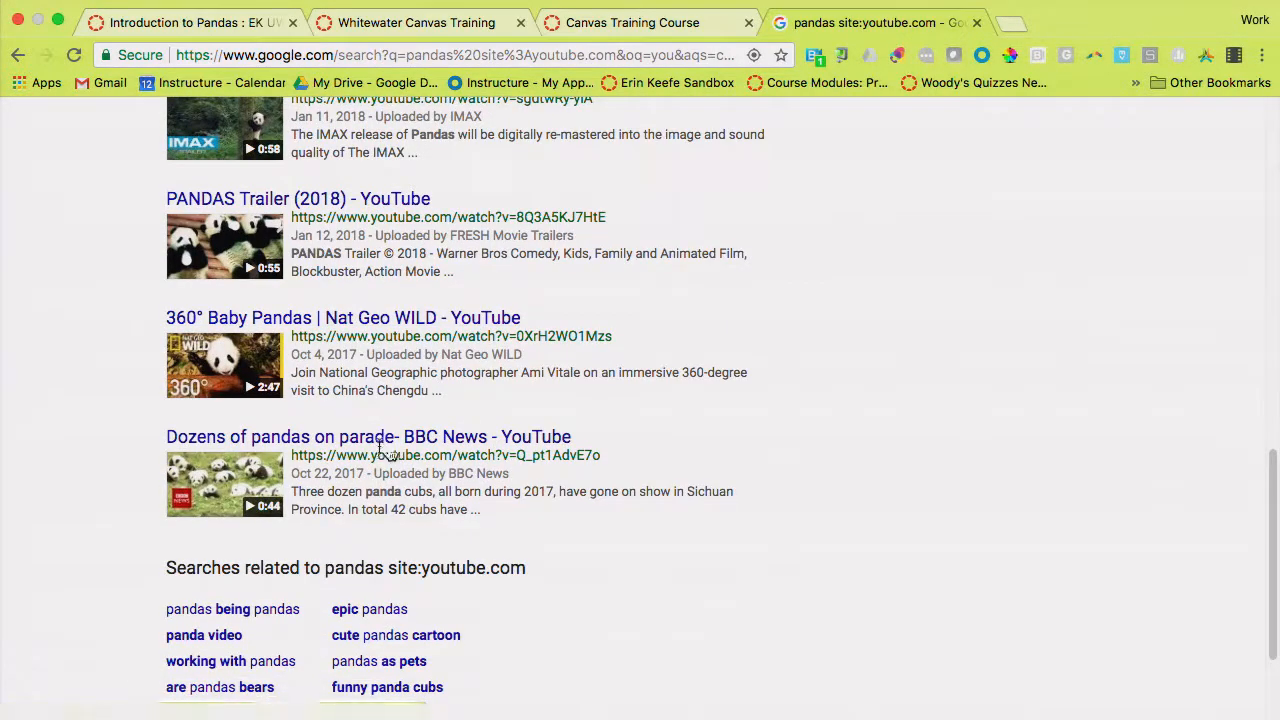
left_click(379, 440)
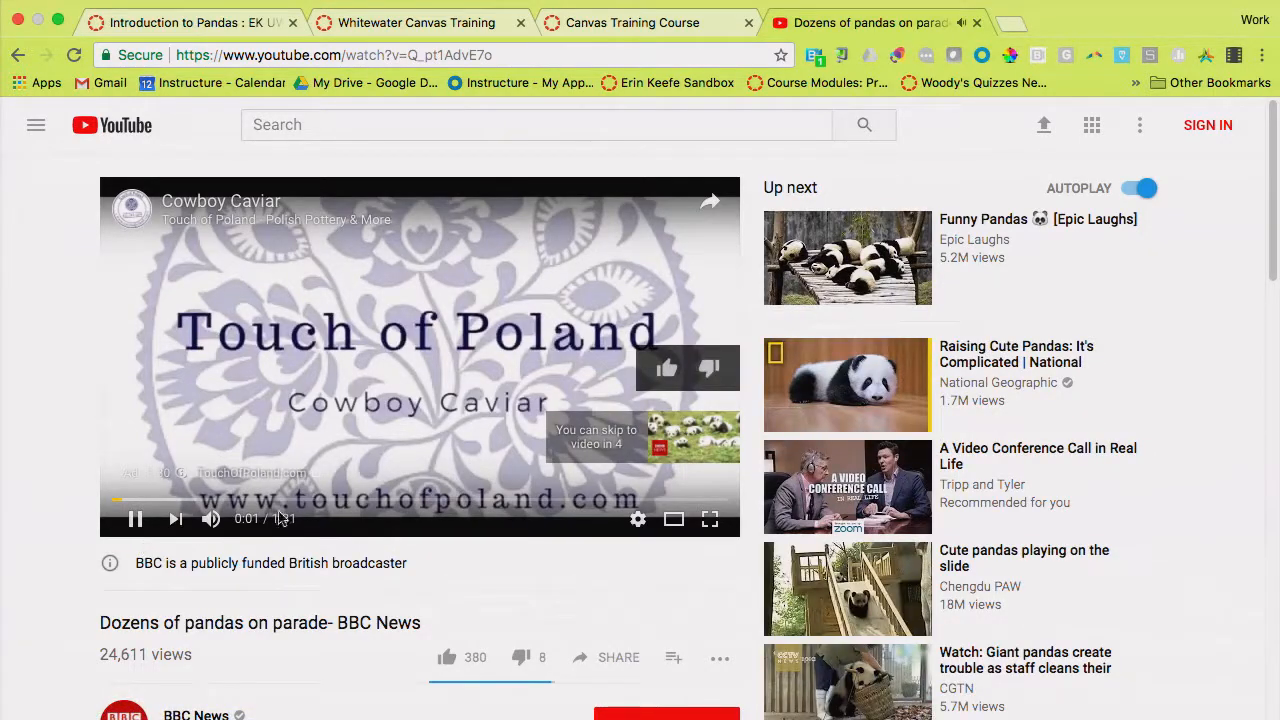
Step: Show the video's sharing options, view its embed code, and copy the short share link
scroll(636, 484, "down", 2)
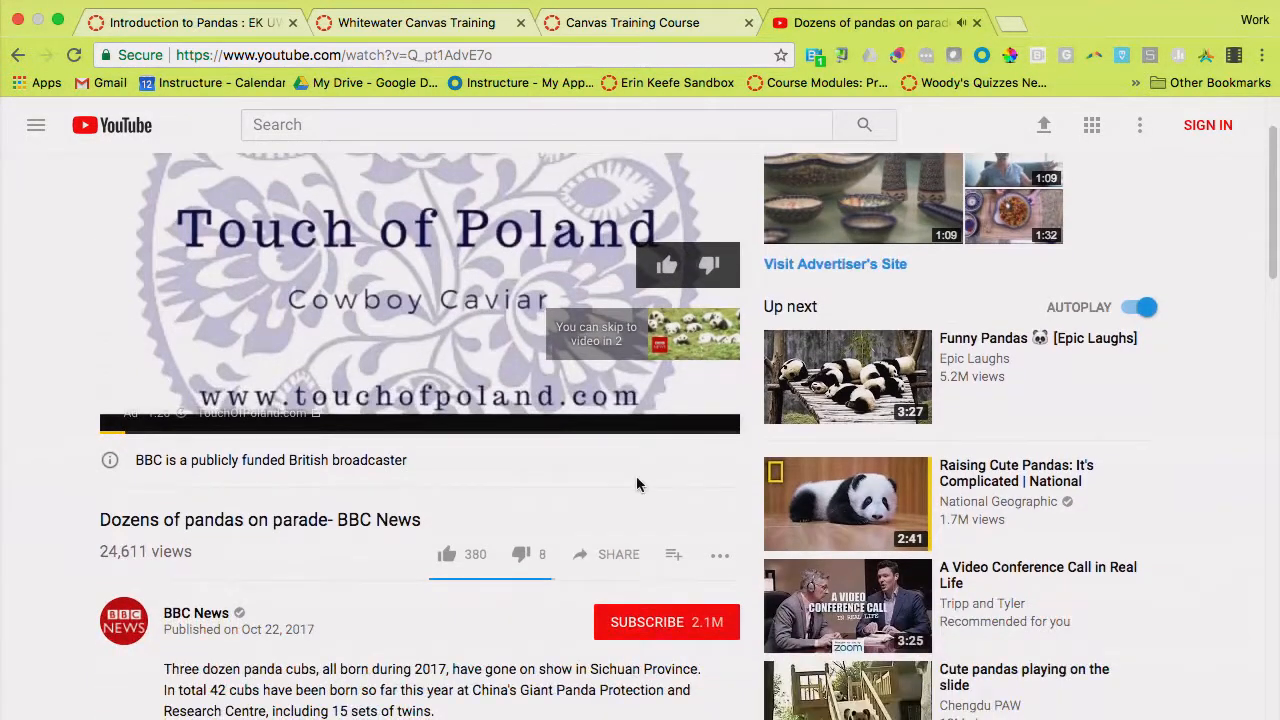
left_click(610, 556)
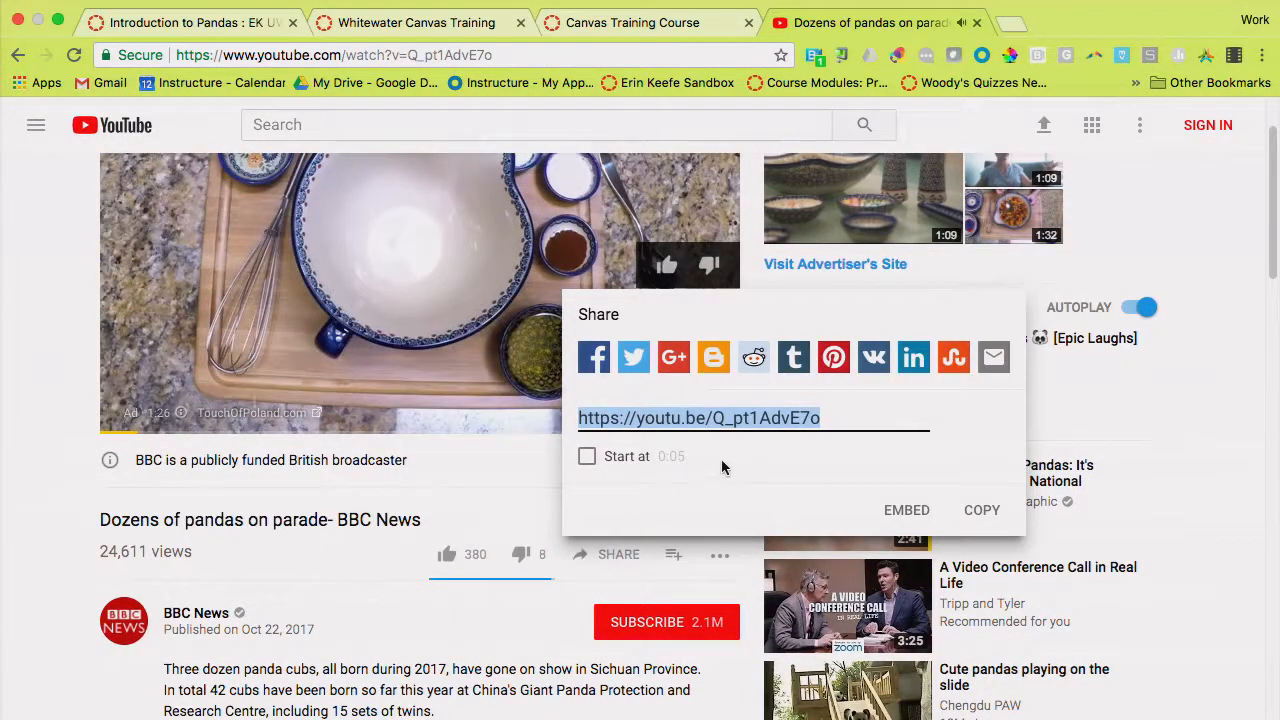
left_click(908, 509)
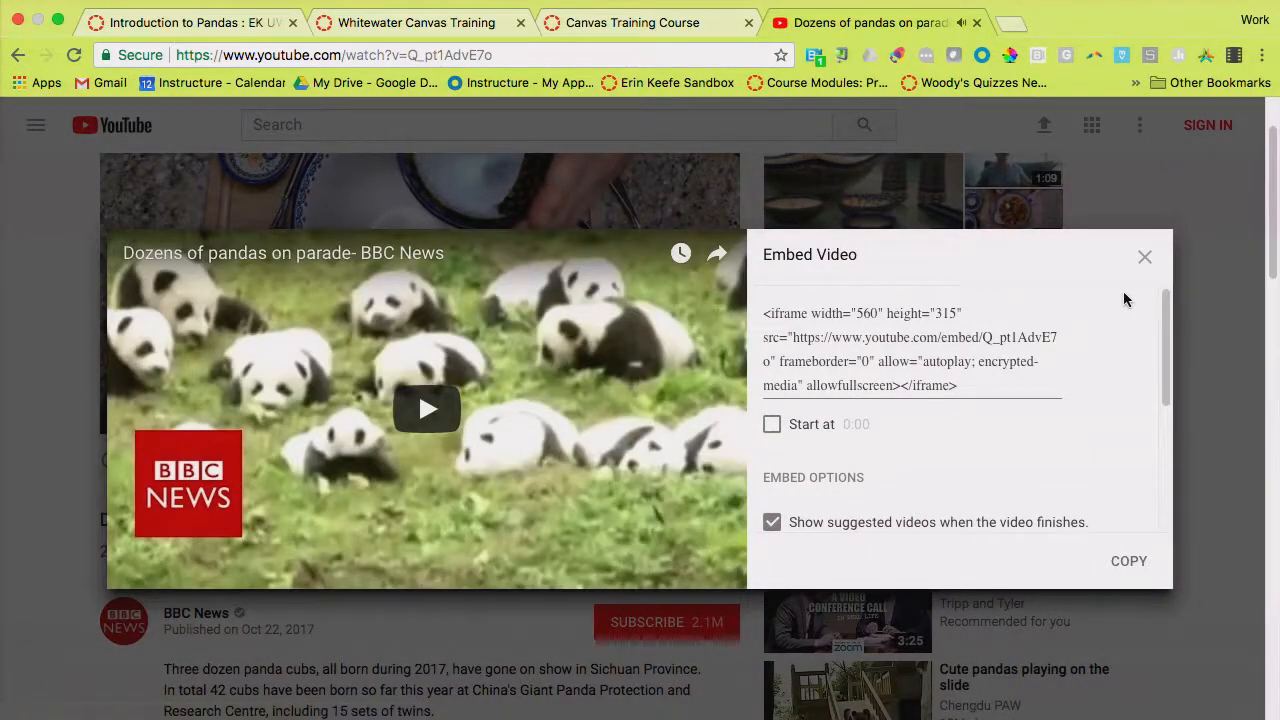
left_click(1145, 256)
left_click(616, 570)
key("super+c")
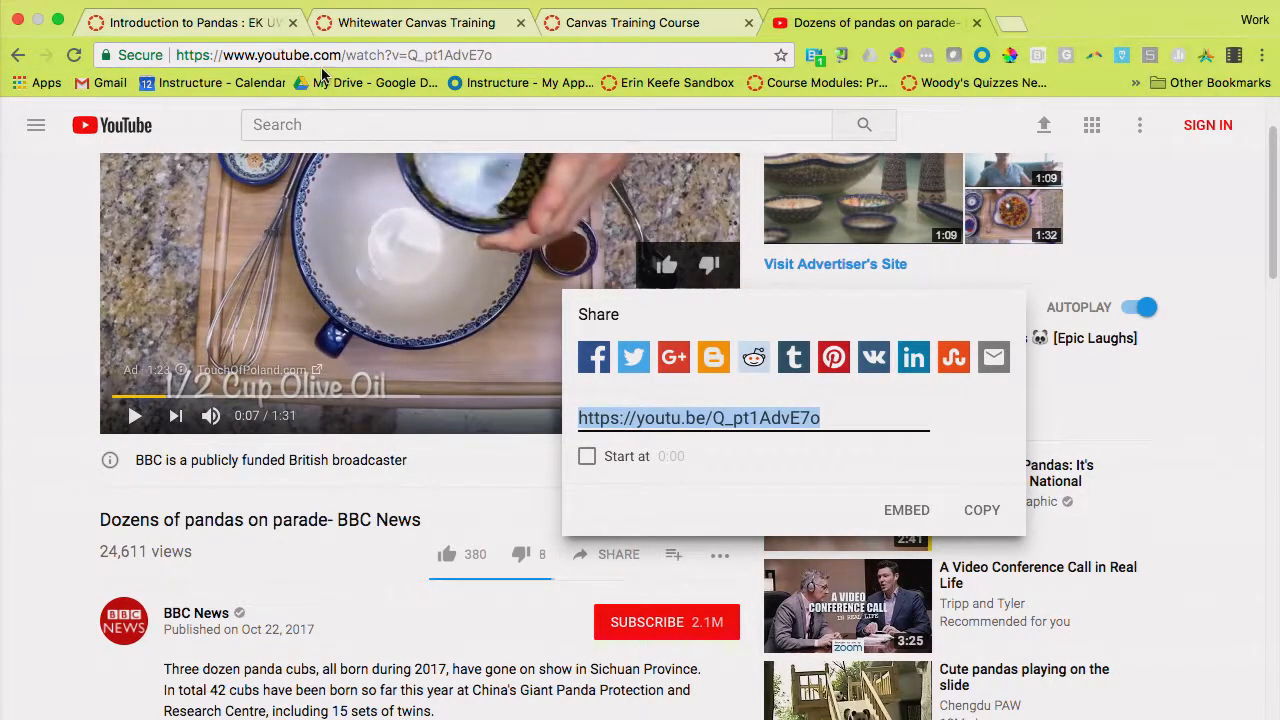
left_click(252, 30)
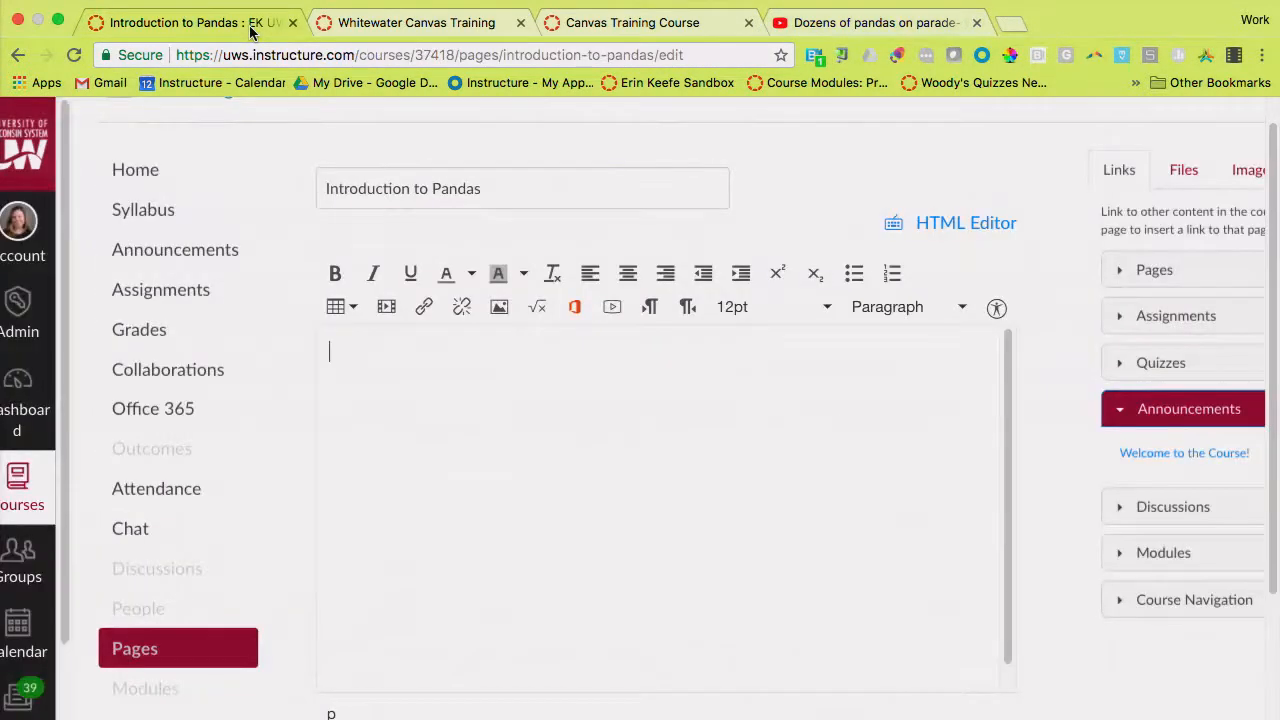
left_click(388, 307)
key("super+v")
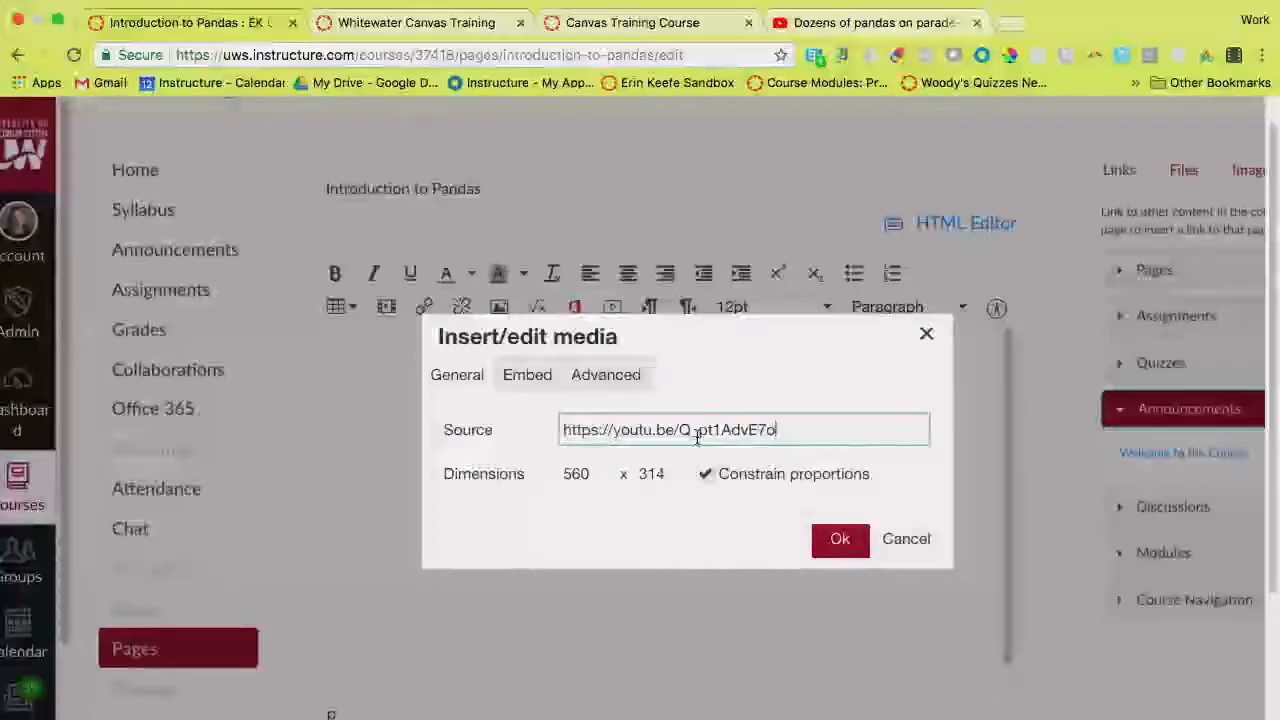
left_click(838, 538)
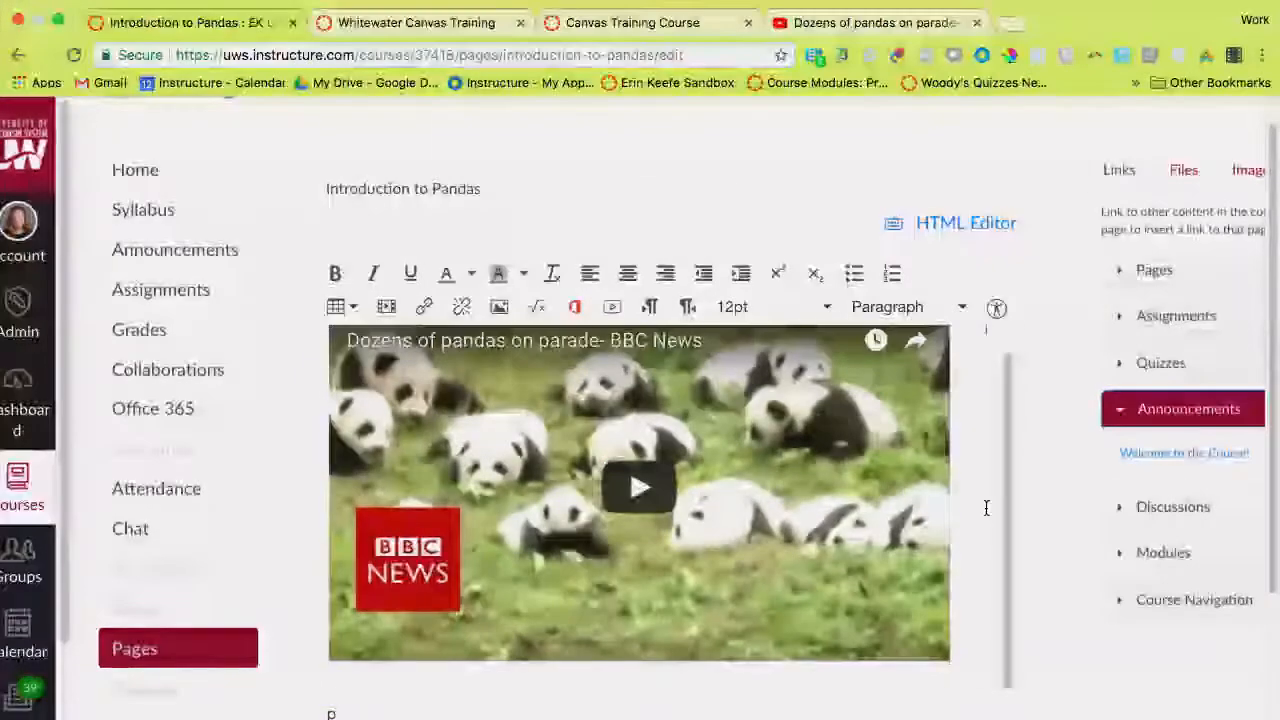
Step: Add the line "Watch this video about pandas." below the embedded video and start a new line
left_click(986, 508)
key("Return")
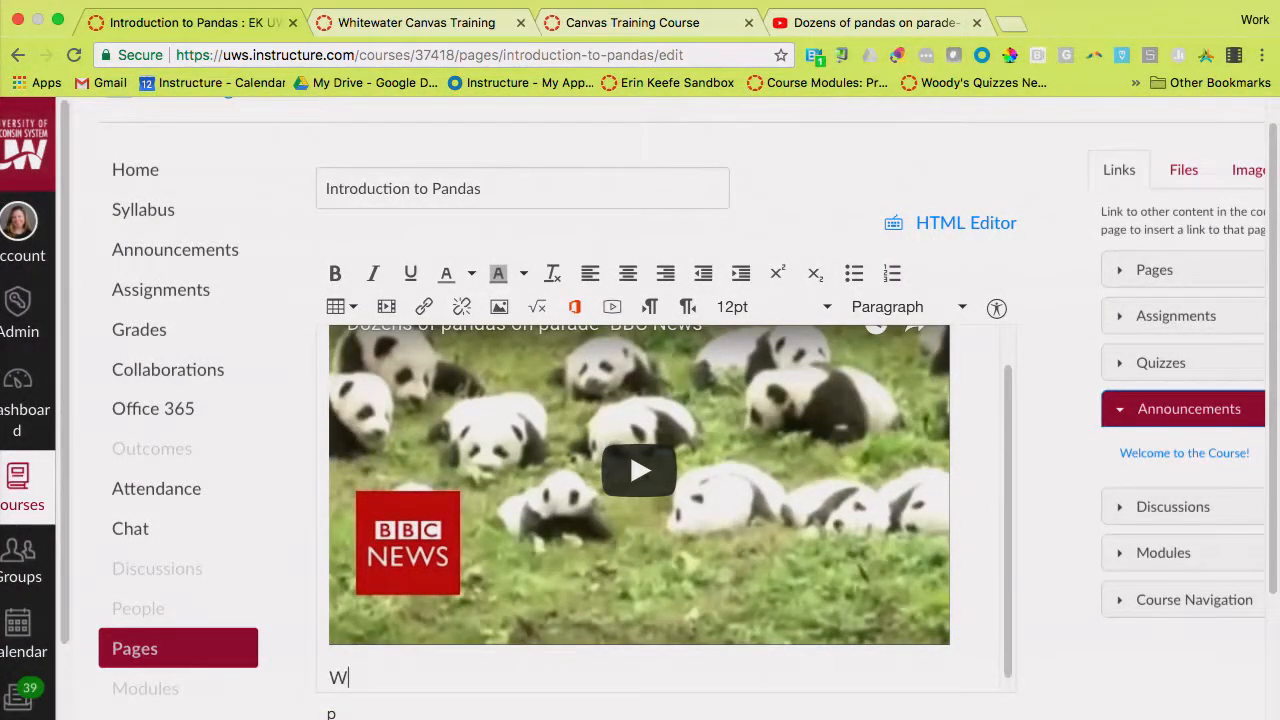
type("Watch this video about pan")
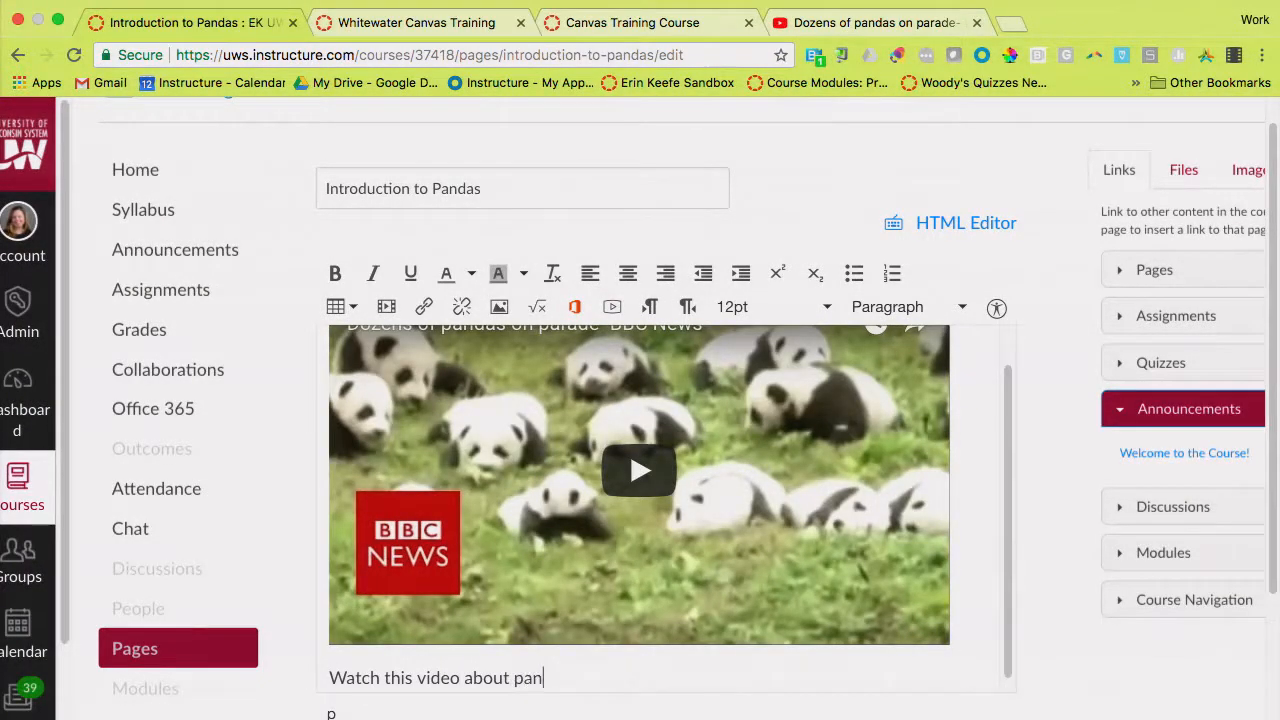
type("das.")
key("Return")
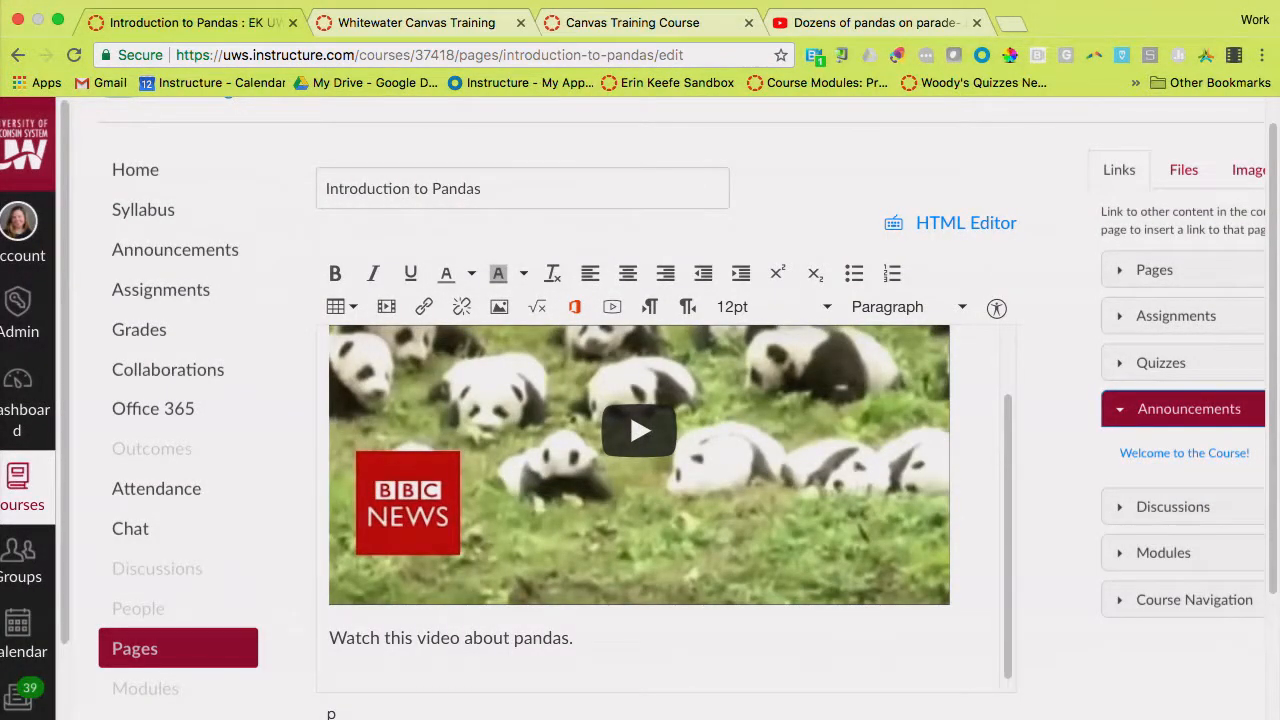
type("Read this article")
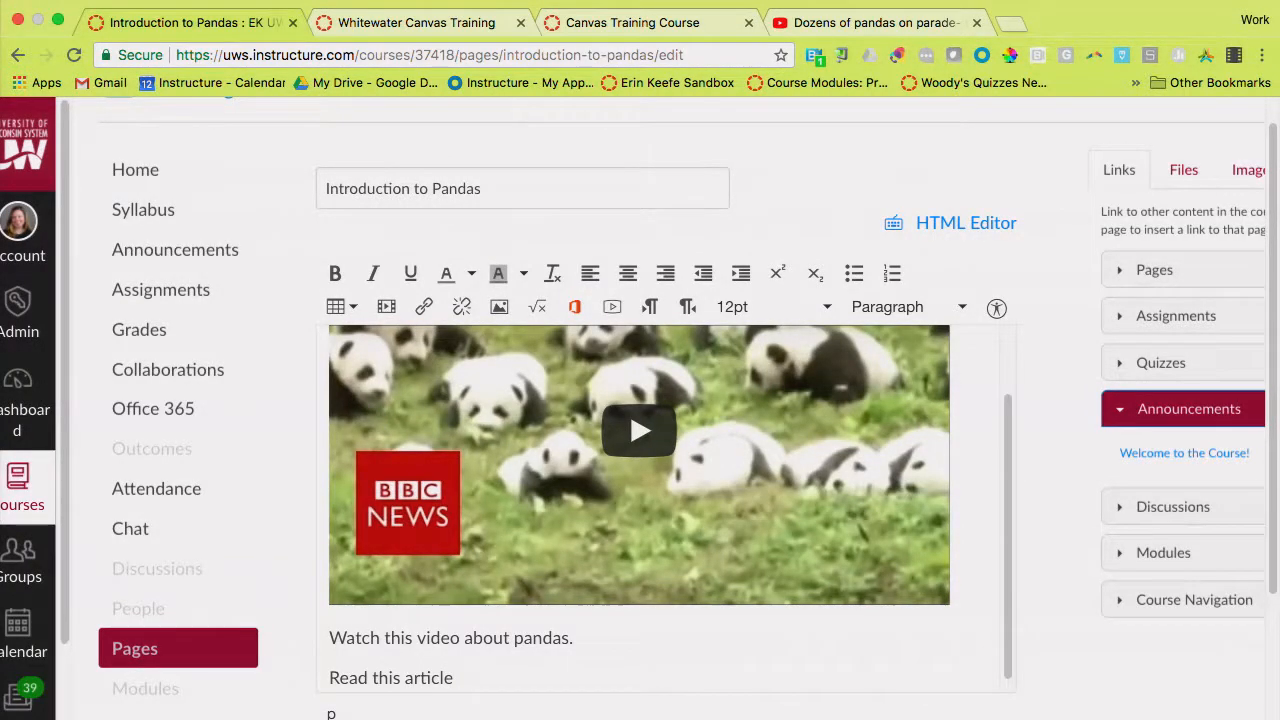
key("BackSpace")
key("BackSpace")
key("BackSpace")
key("BackSpace")
key("BackSpace")
key("BackSpace")
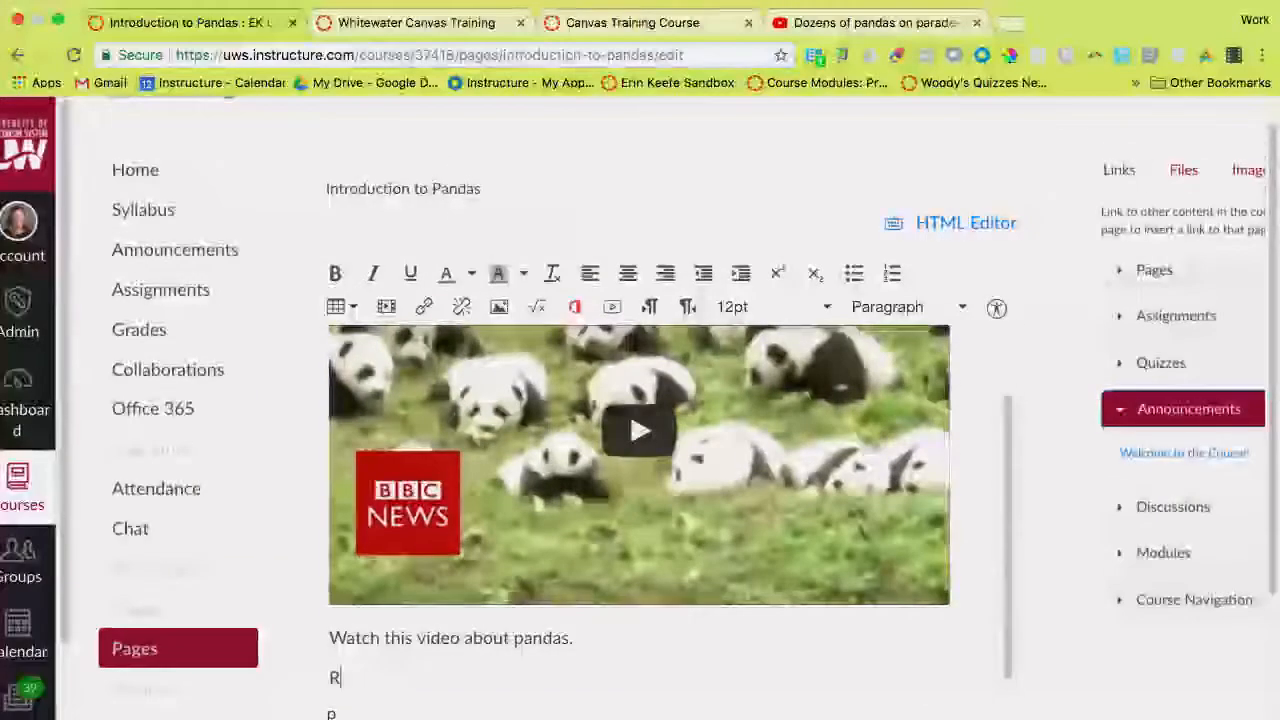
Step: Add the line "Then read this article:" below the video instruction and start a new line
type("Then rea")
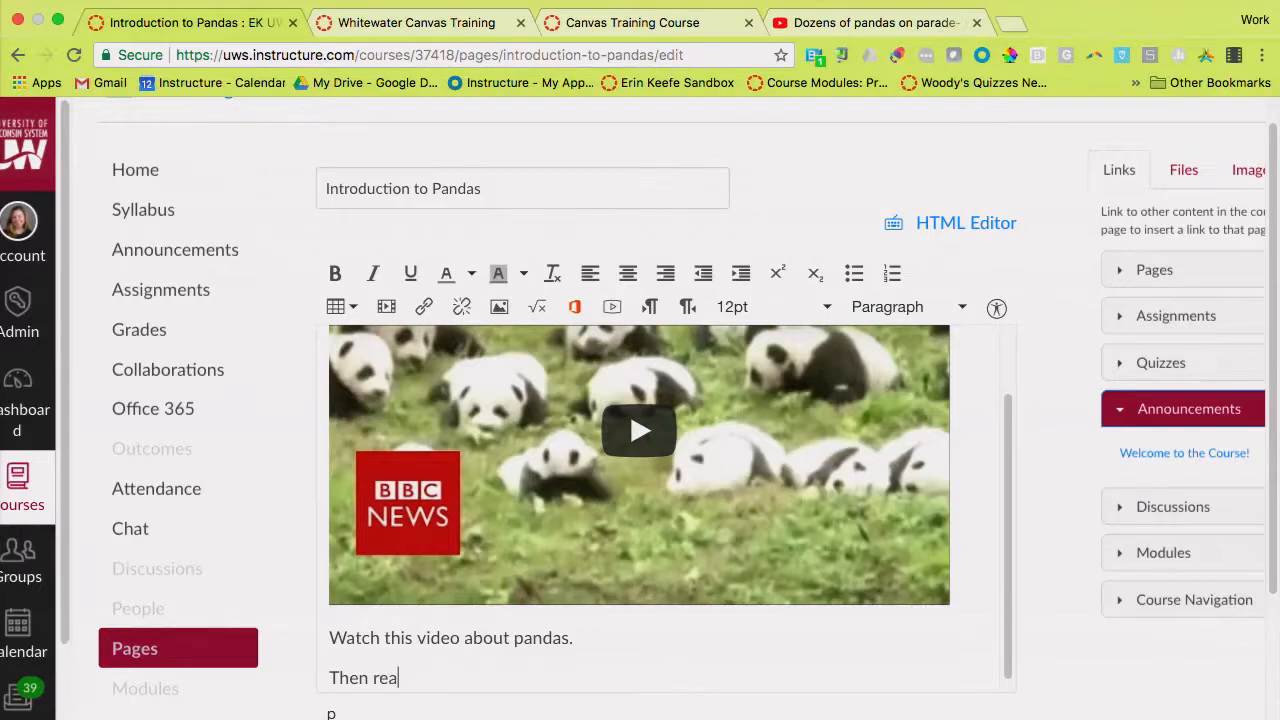
type("d this article:")
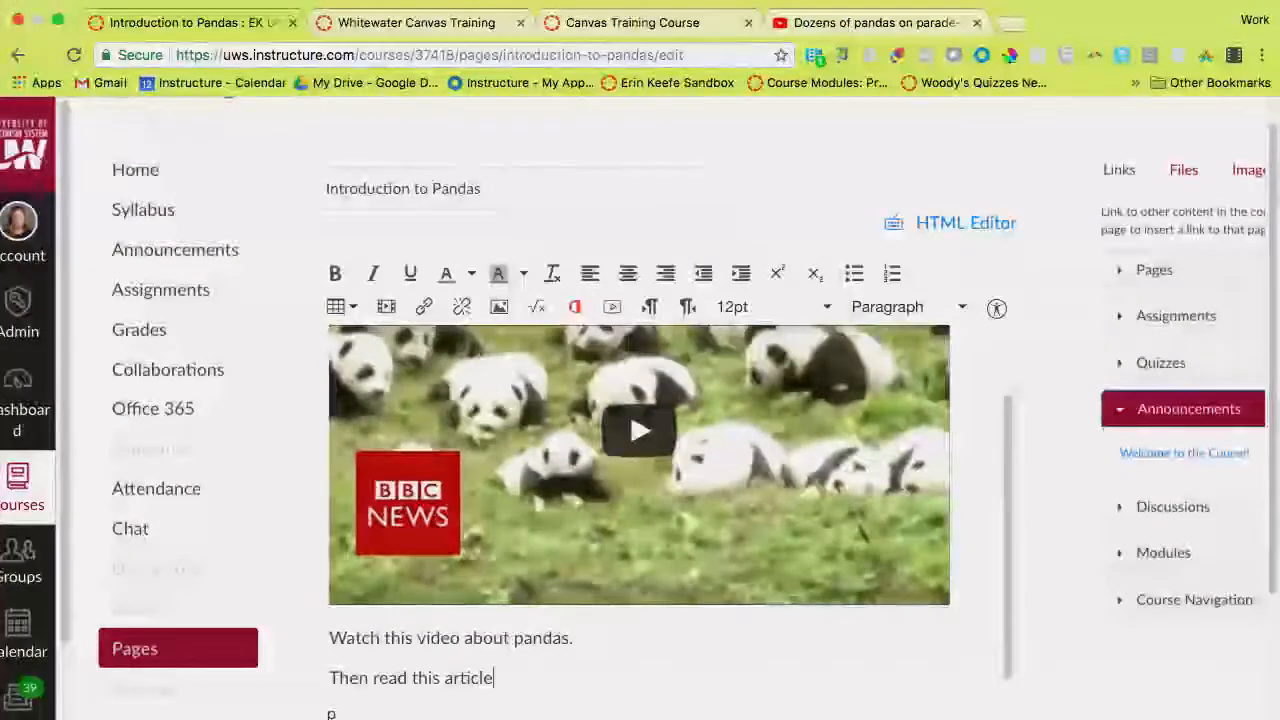
key("Return")
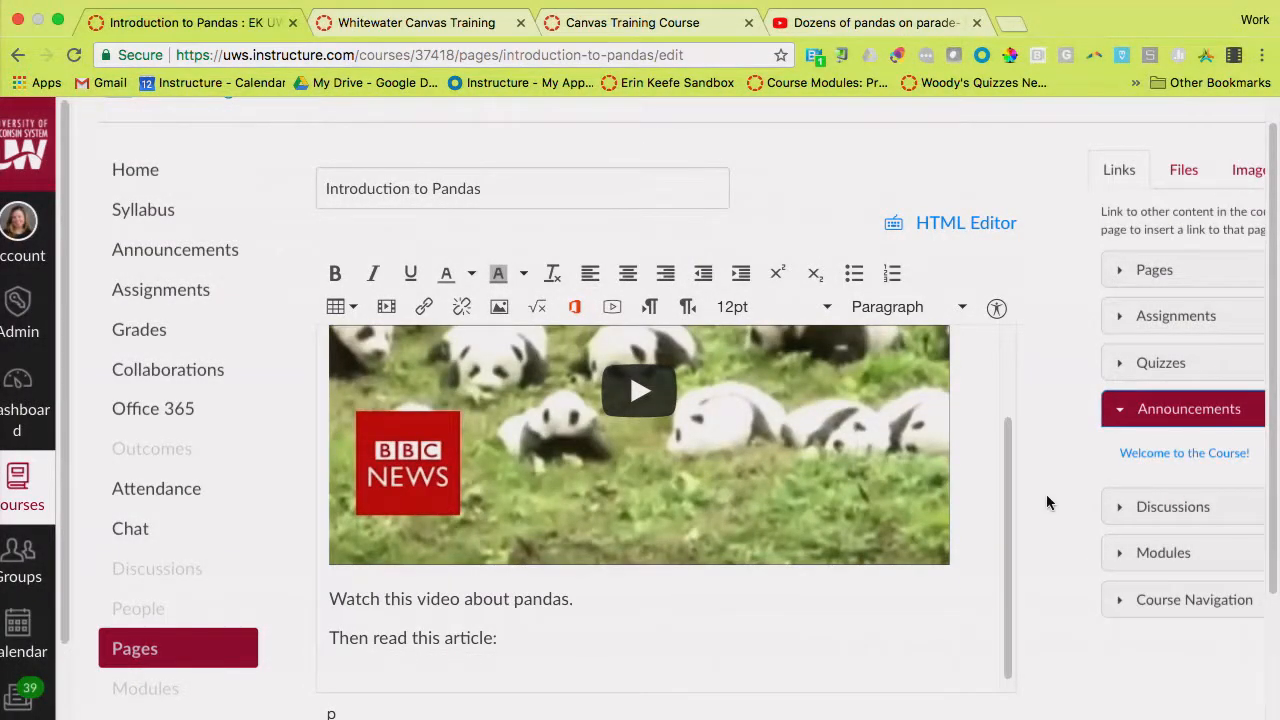
Step: Show the course files beside the editor and add the quoted article title "About the Giant Panda" as the last line
scroll(771, 634, "down", 3)
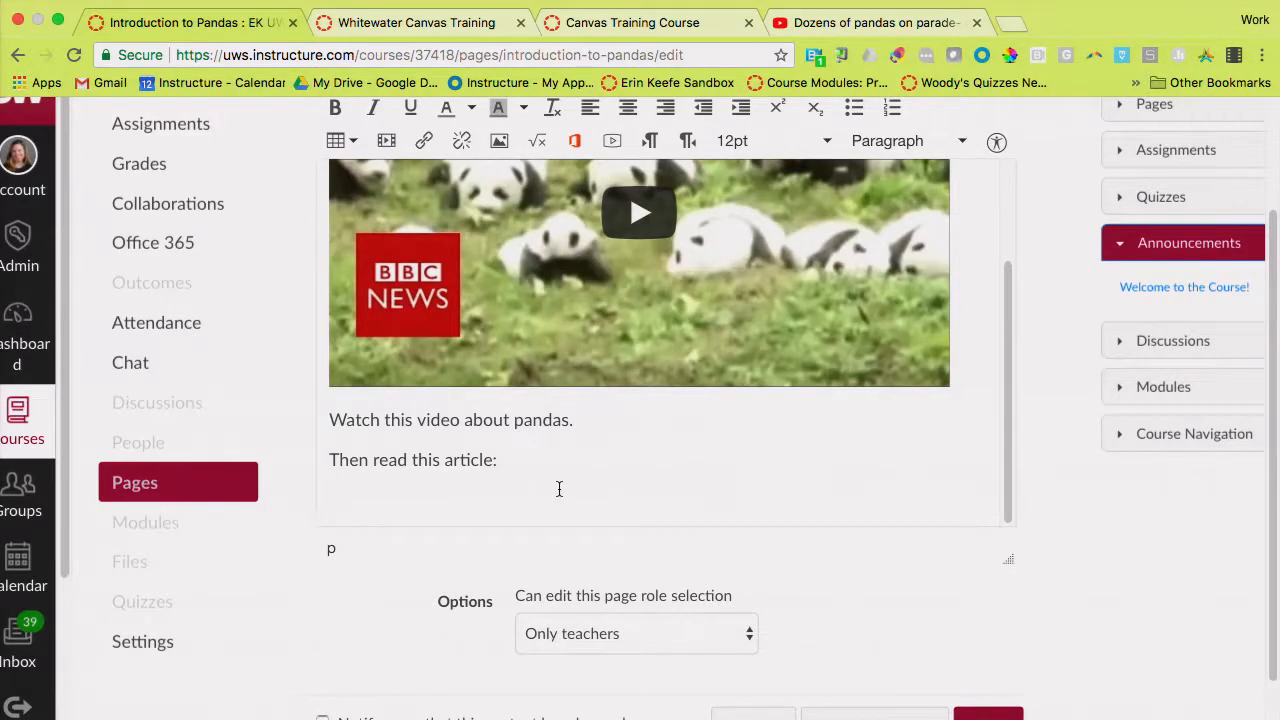
scroll(1047, 364, "up", 4)
scroll(1047, 364, "right", 2)
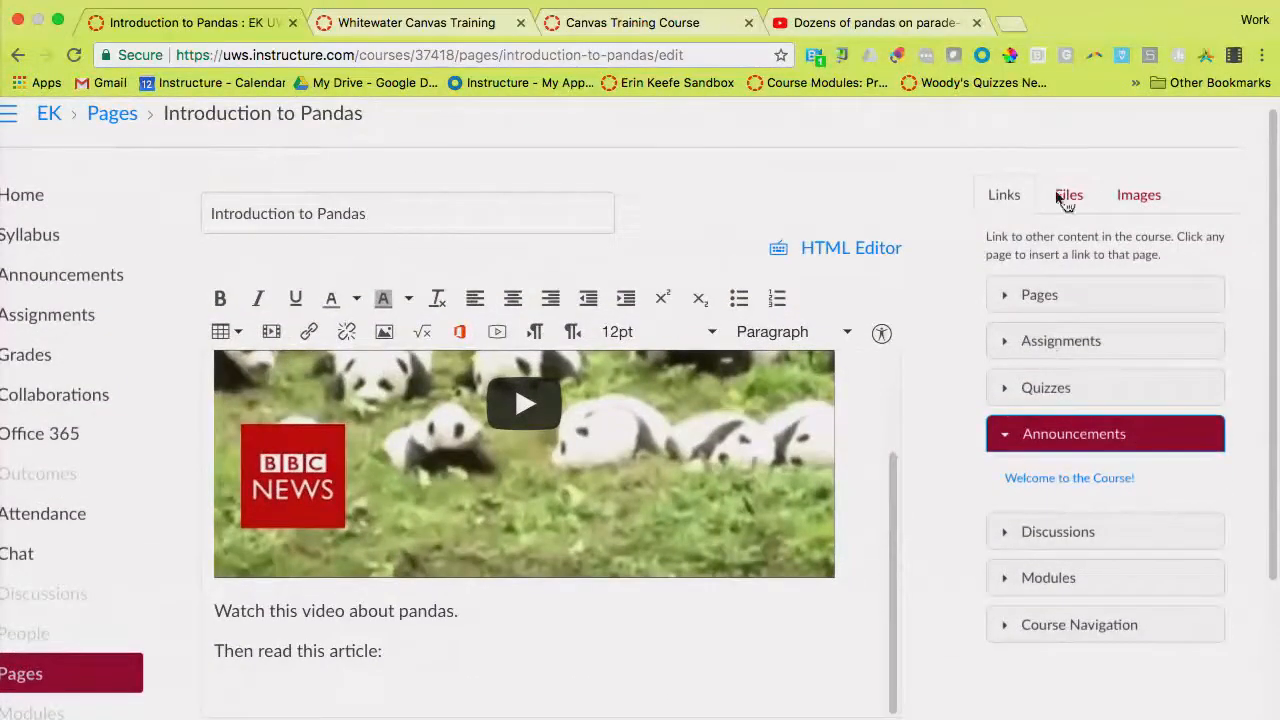
left_click(1063, 195)
scroll(1089, 409, "down", 4)
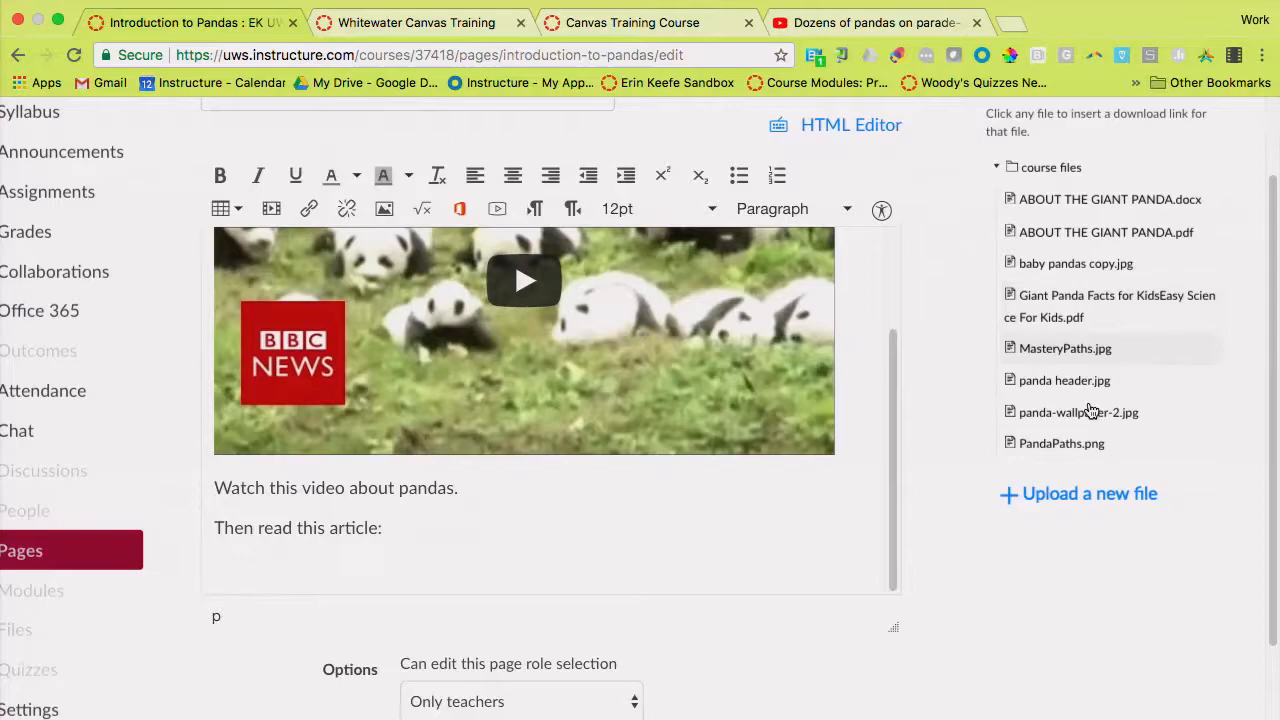
left_click(405, 484)
type("\"About the Giant Panda")
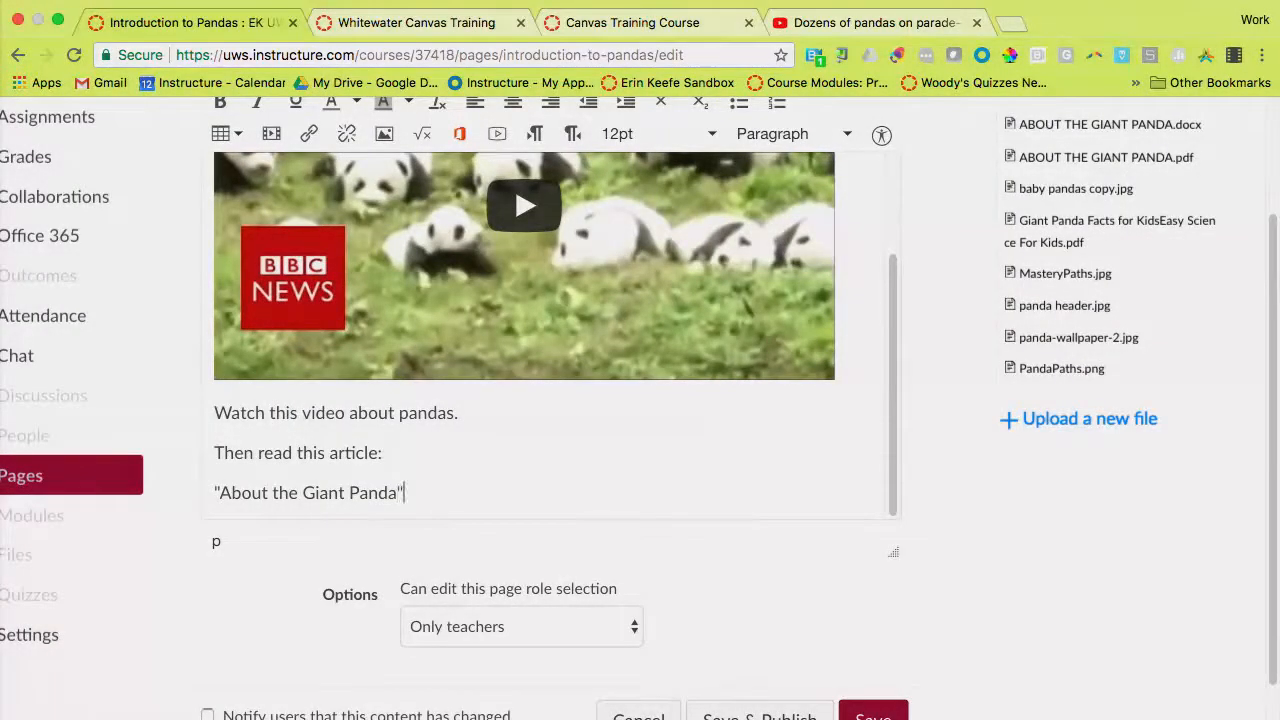
Step: Link the quoted title "About the Giant Panda" below the video to the course file ABOUT THE GIANT PANDA.pdf
triple_click(266, 503)
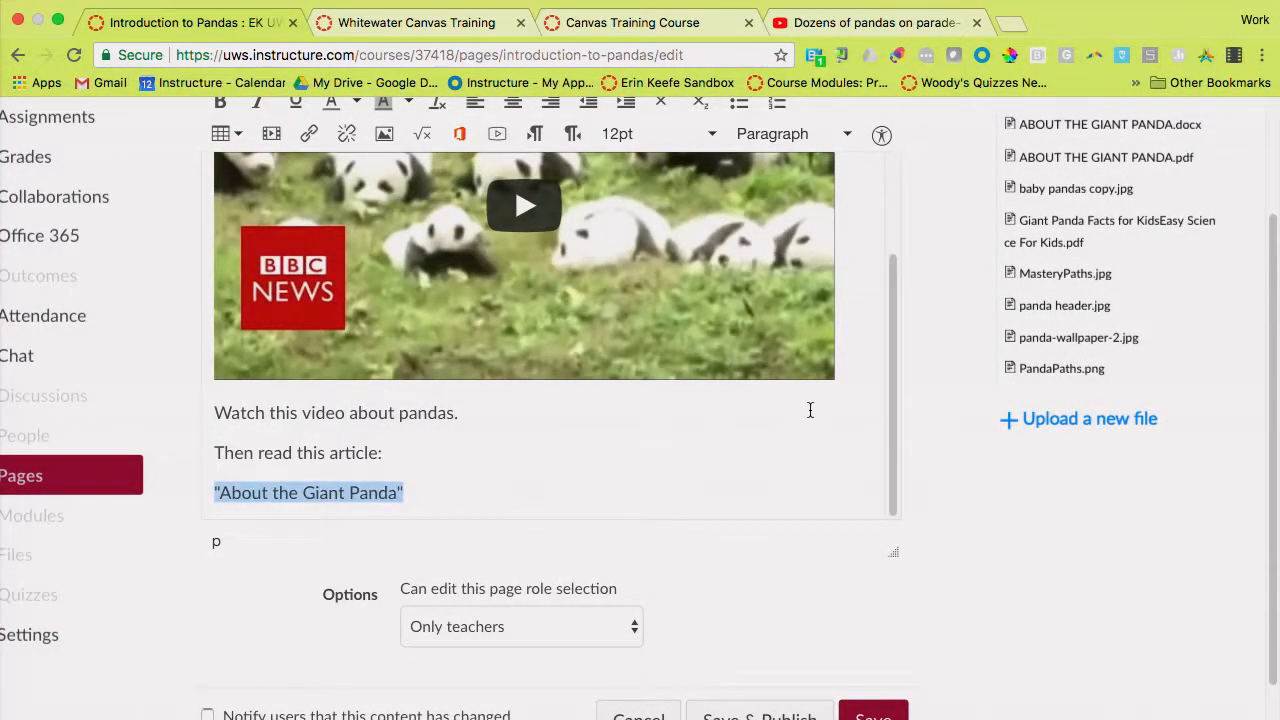
scroll(1014, 390, "up", 1)
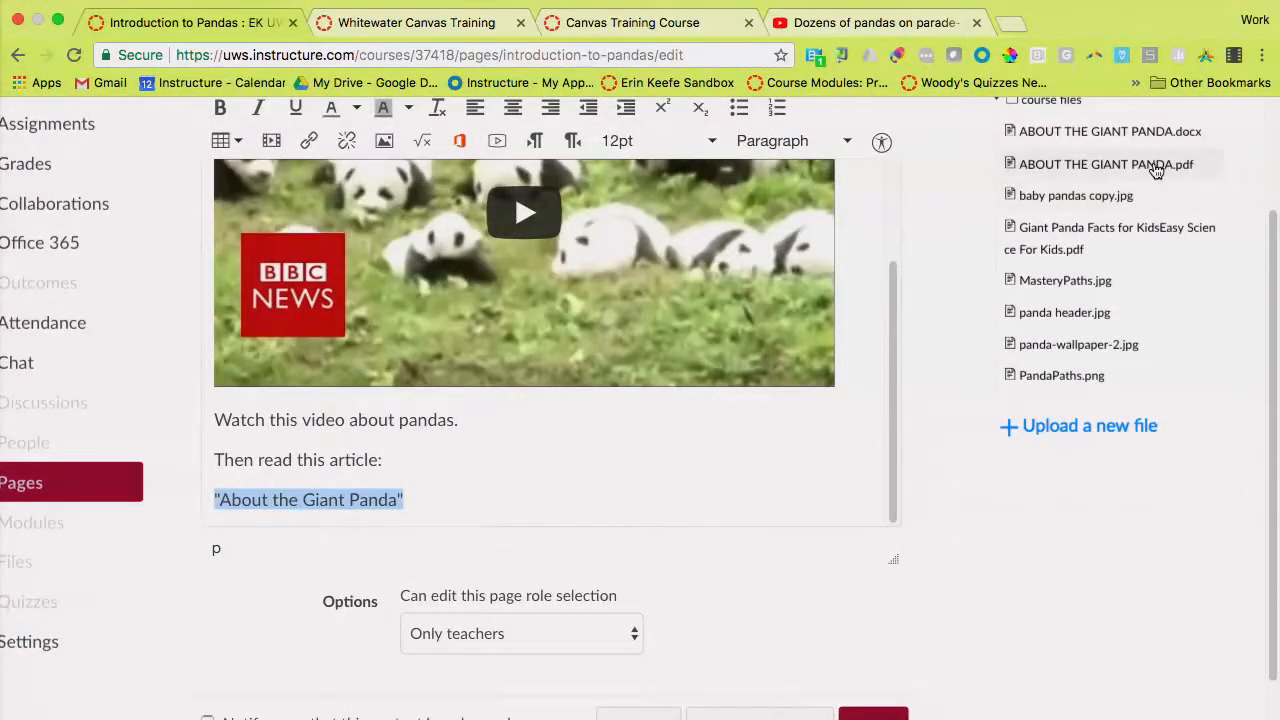
scroll(1156, 170, "up", 5)
scroll(1156, 170, "down", 5)
scroll(1156, 170, "up", 2)
scroll(1156, 170, "up", 2)
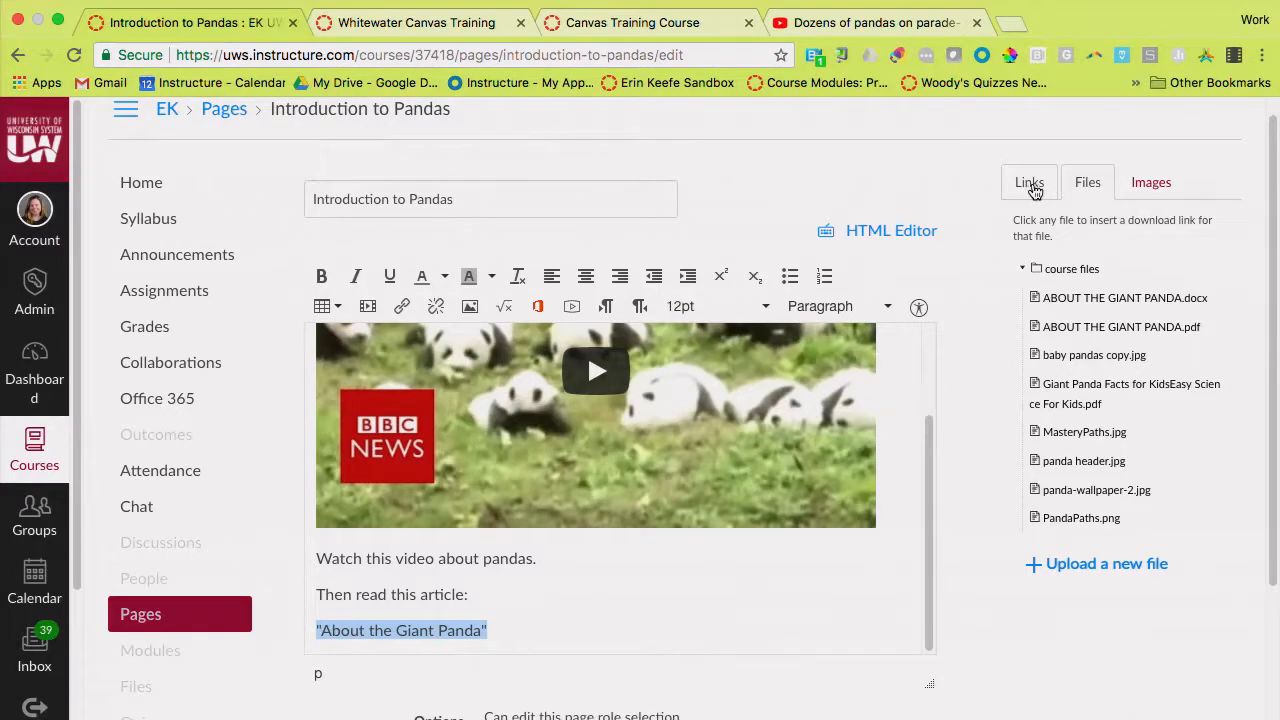
left_click(1040, 190)
left_click(1085, 187)
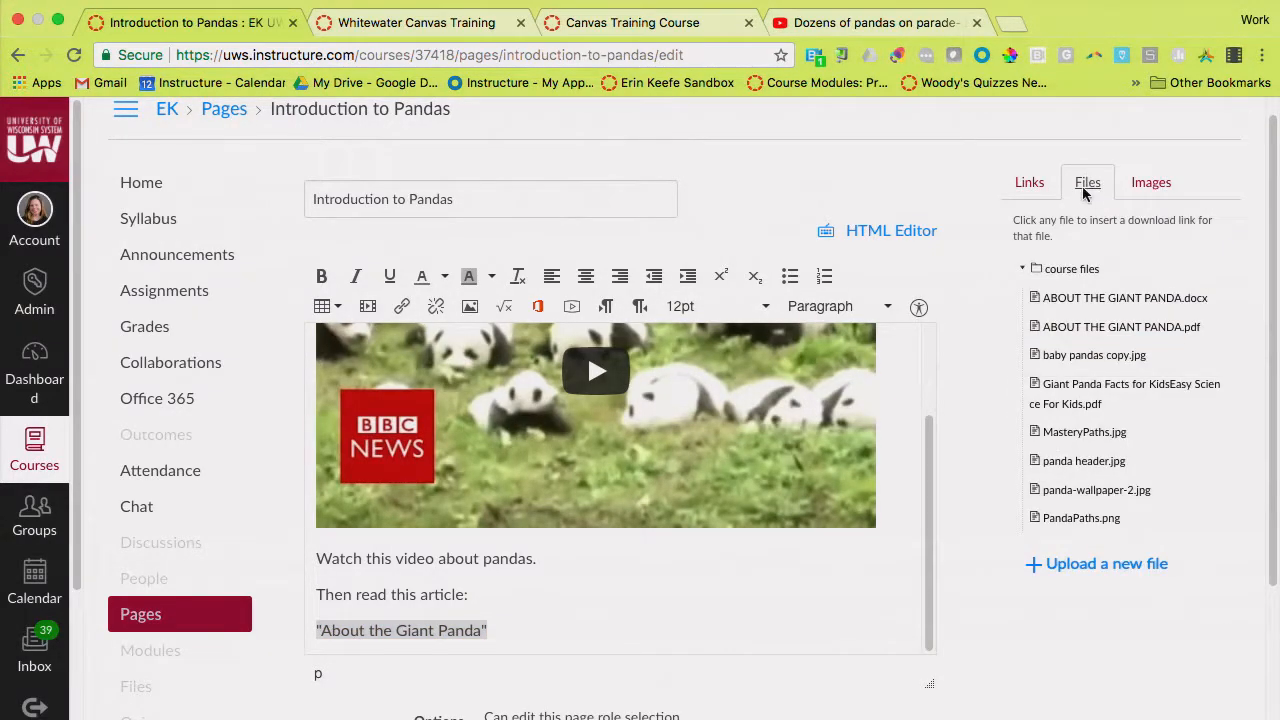
scroll(1090, 333, "down", 1)
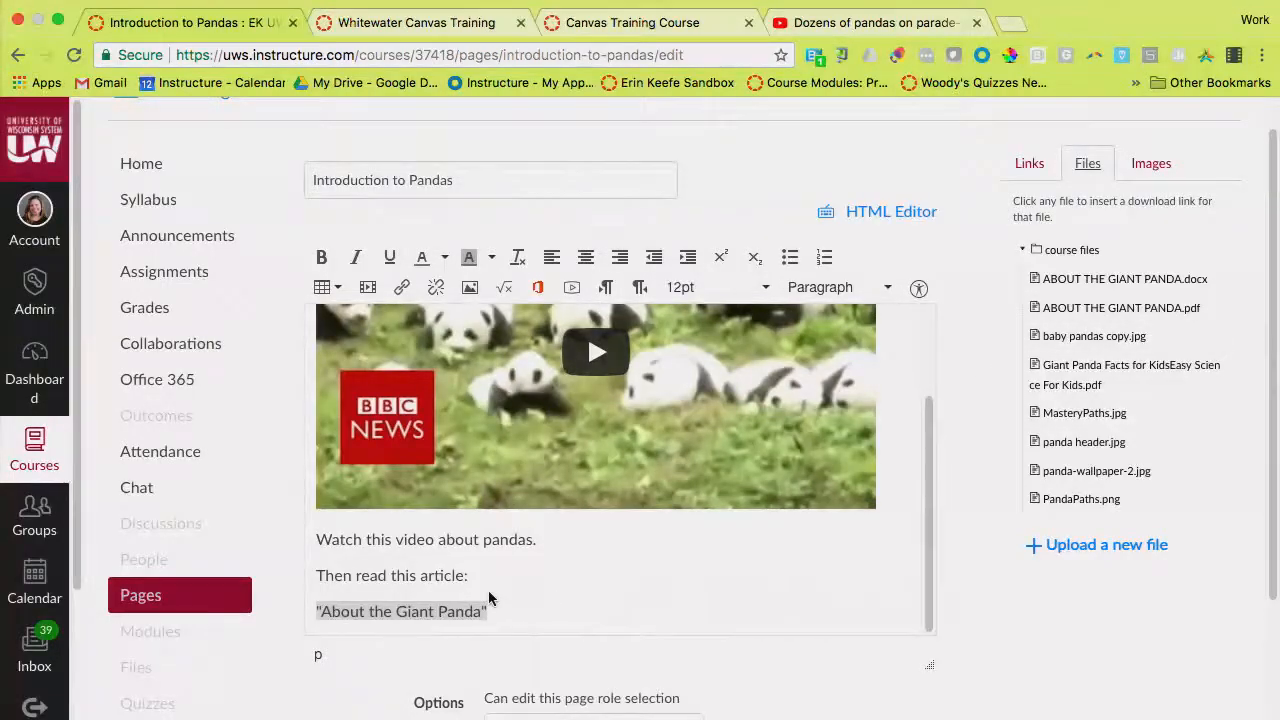
scroll(489, 591, "up", 3)
scroll(440, 627, "down", 3)
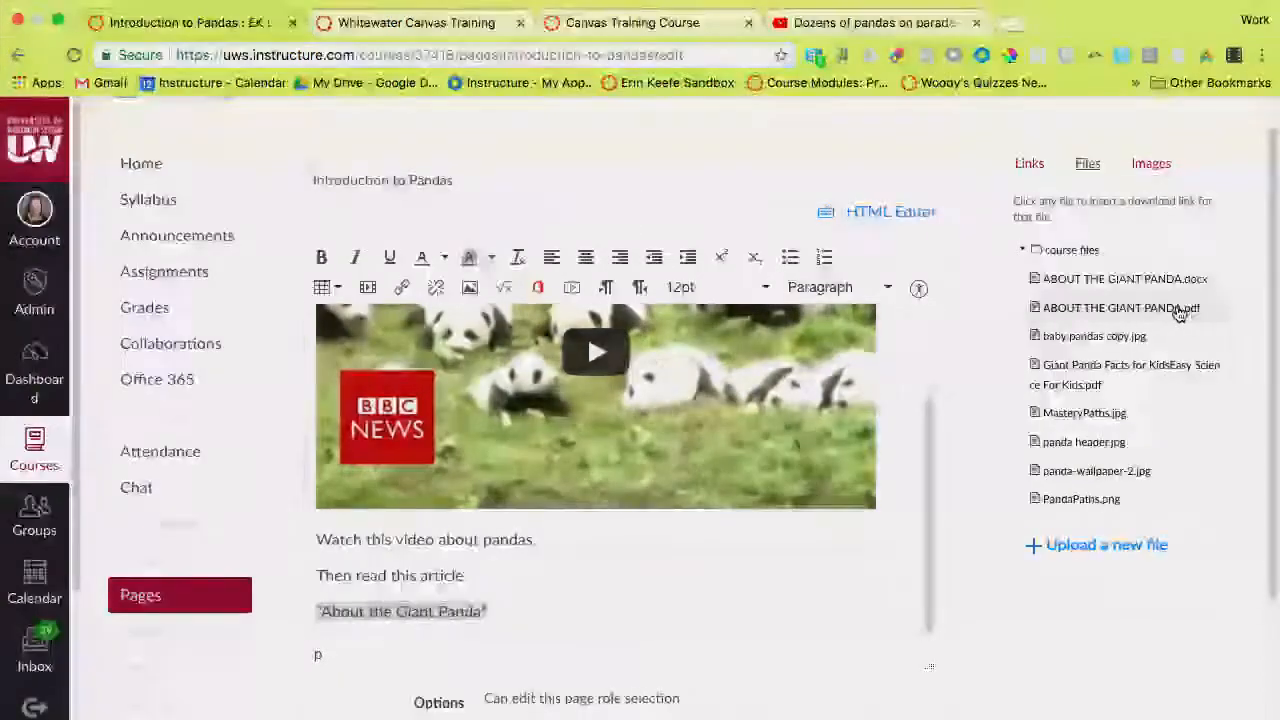
left_click(1180, 310)
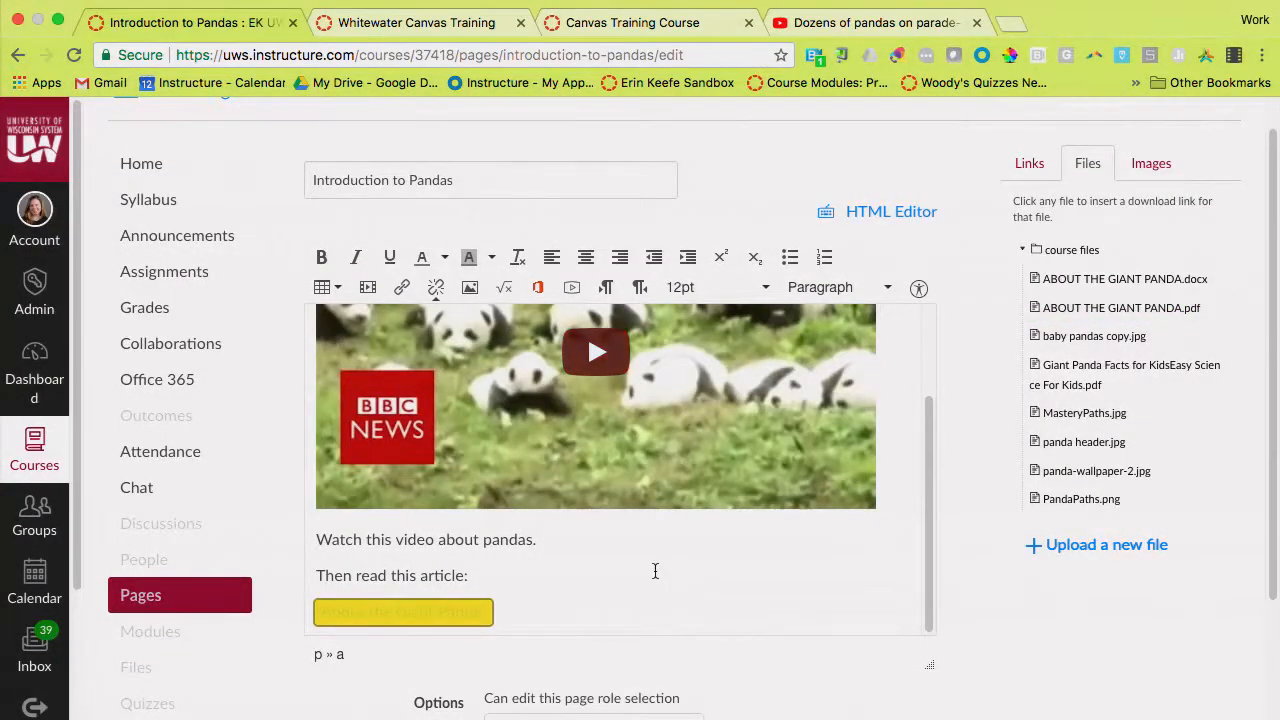
Step: Check the linked article title in the editor and save the page without publishing it
scroll(532, 557, "up", 5)
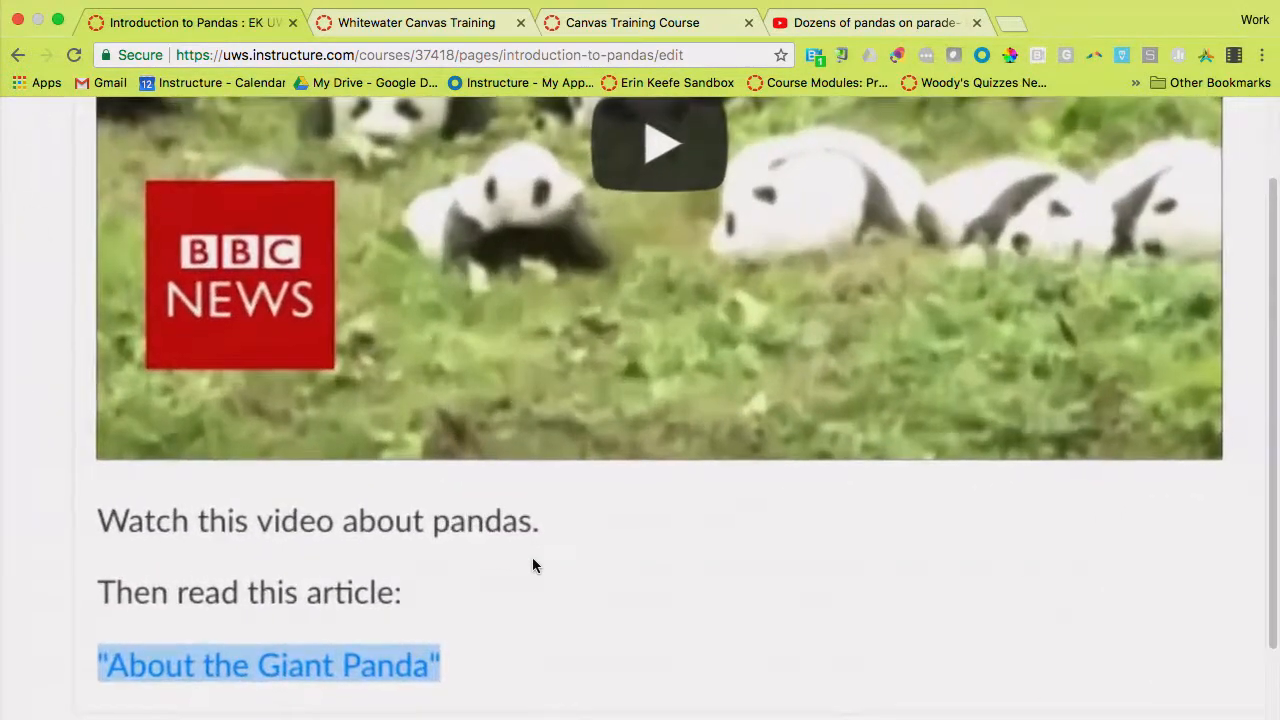
scroll(532, 566, "down", 5)
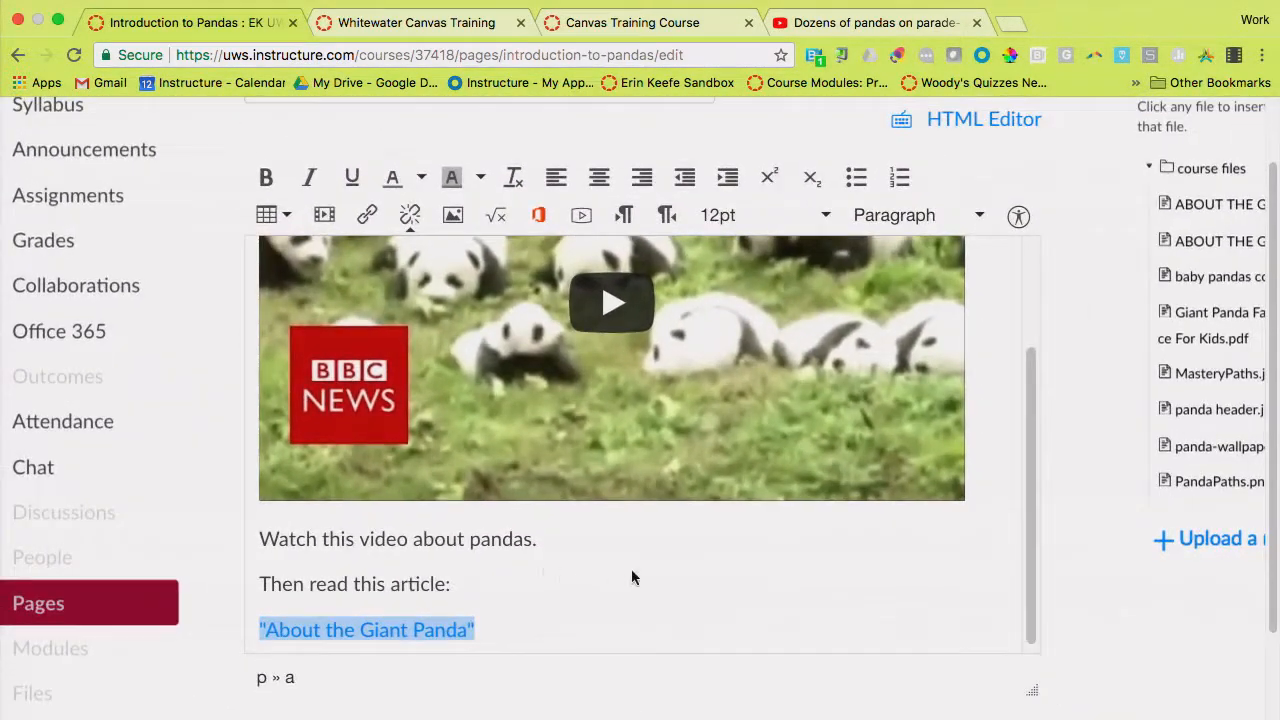
scroll(613, 575, "down", 5)
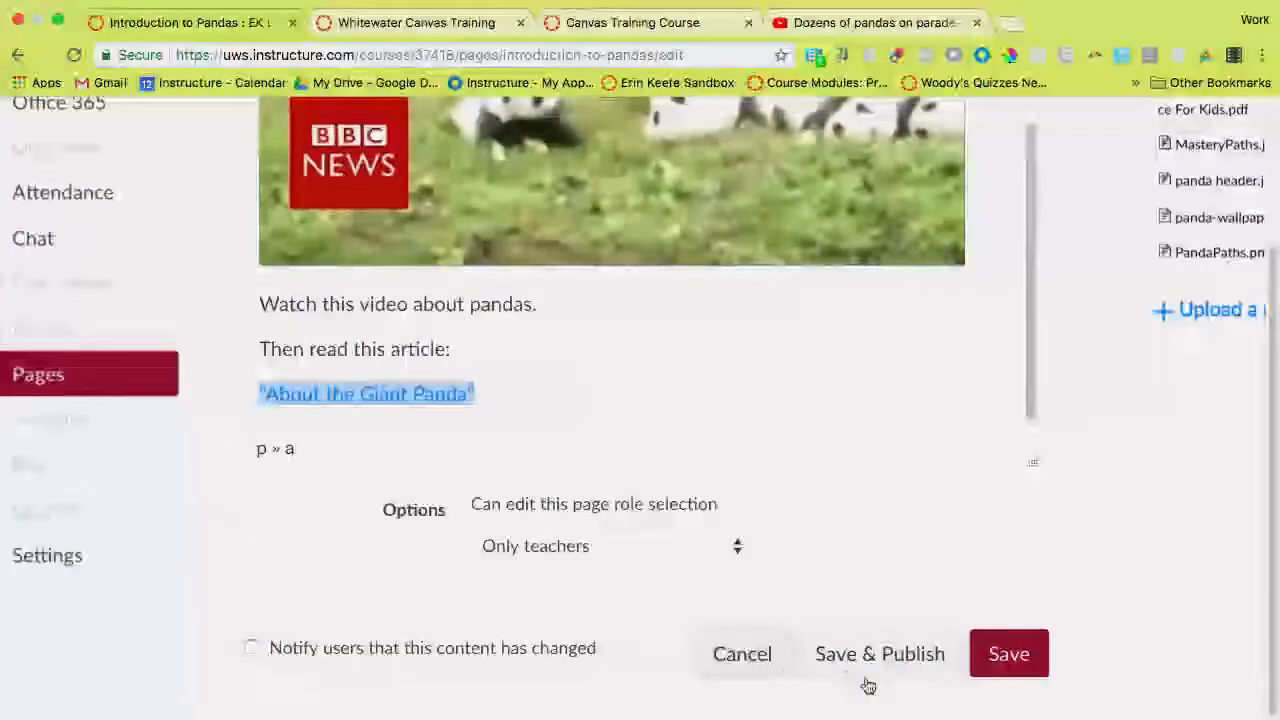
left_click(1018, 650)
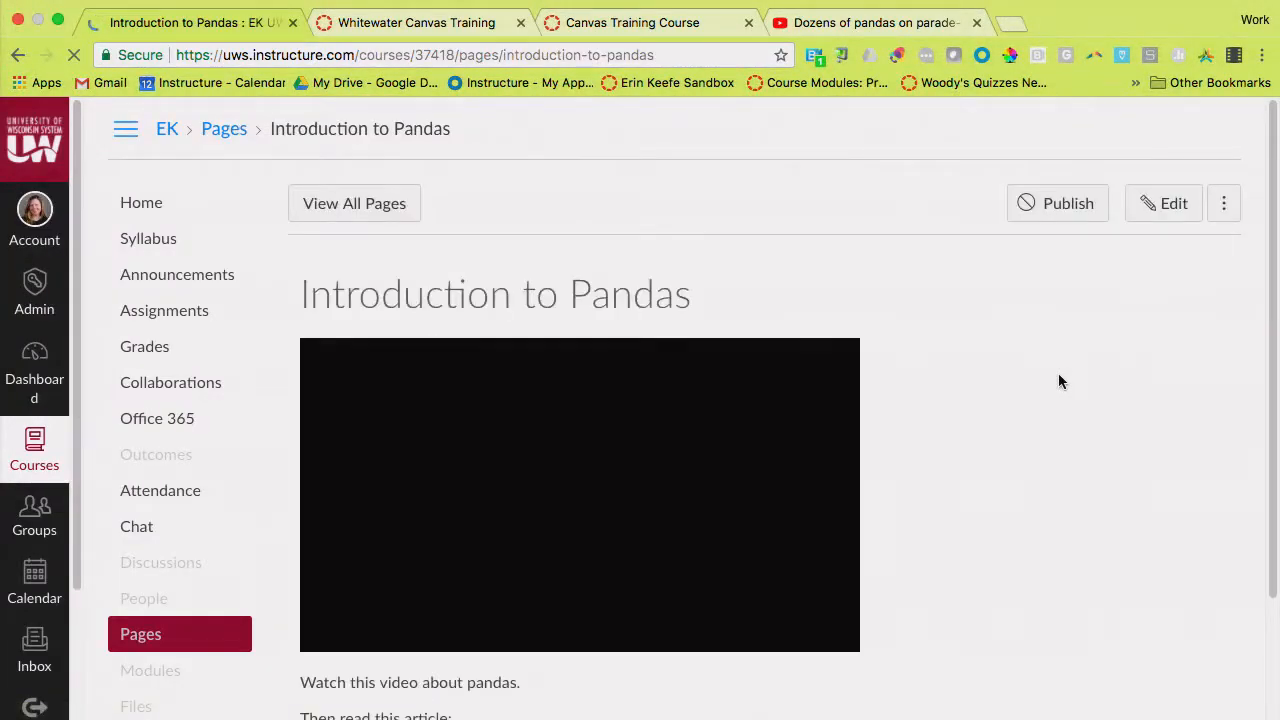
Step: Examine the saved page's embedded video, instruction text and article link
scroll(997, 367, "down", 3)
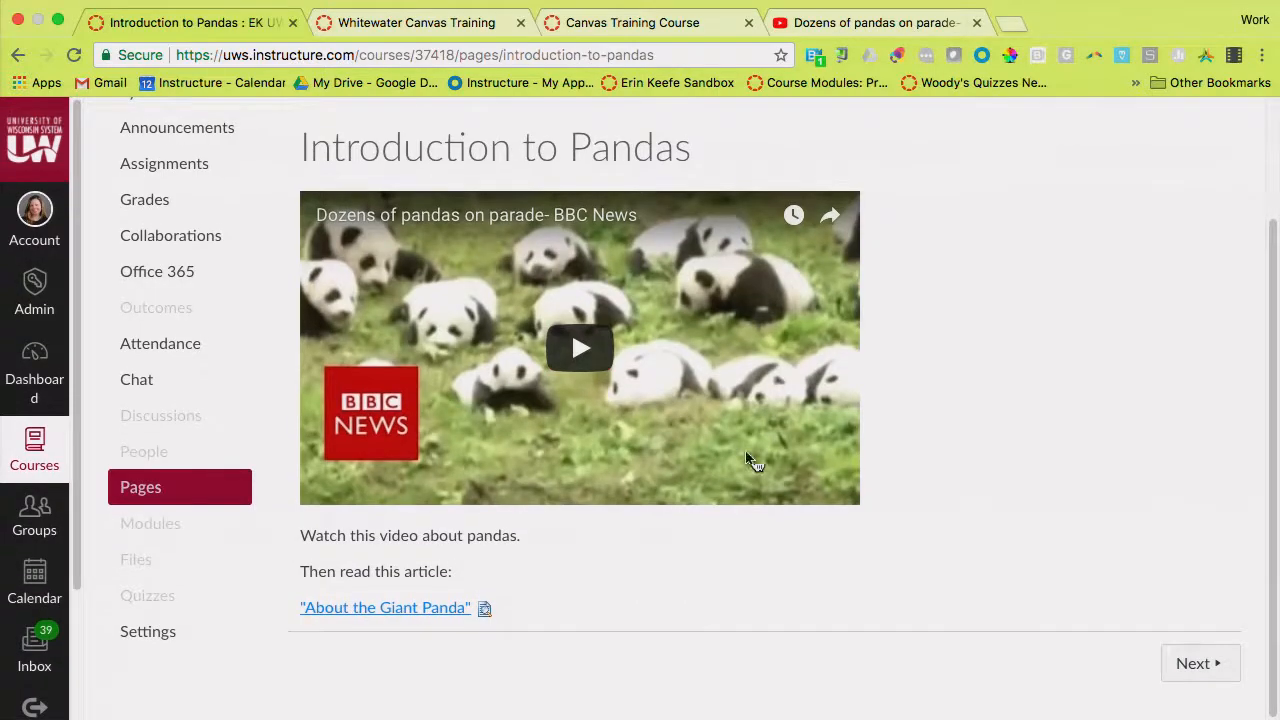
scroll(669, 464, "up", 3)
scroll(669, 464, "down", 3)
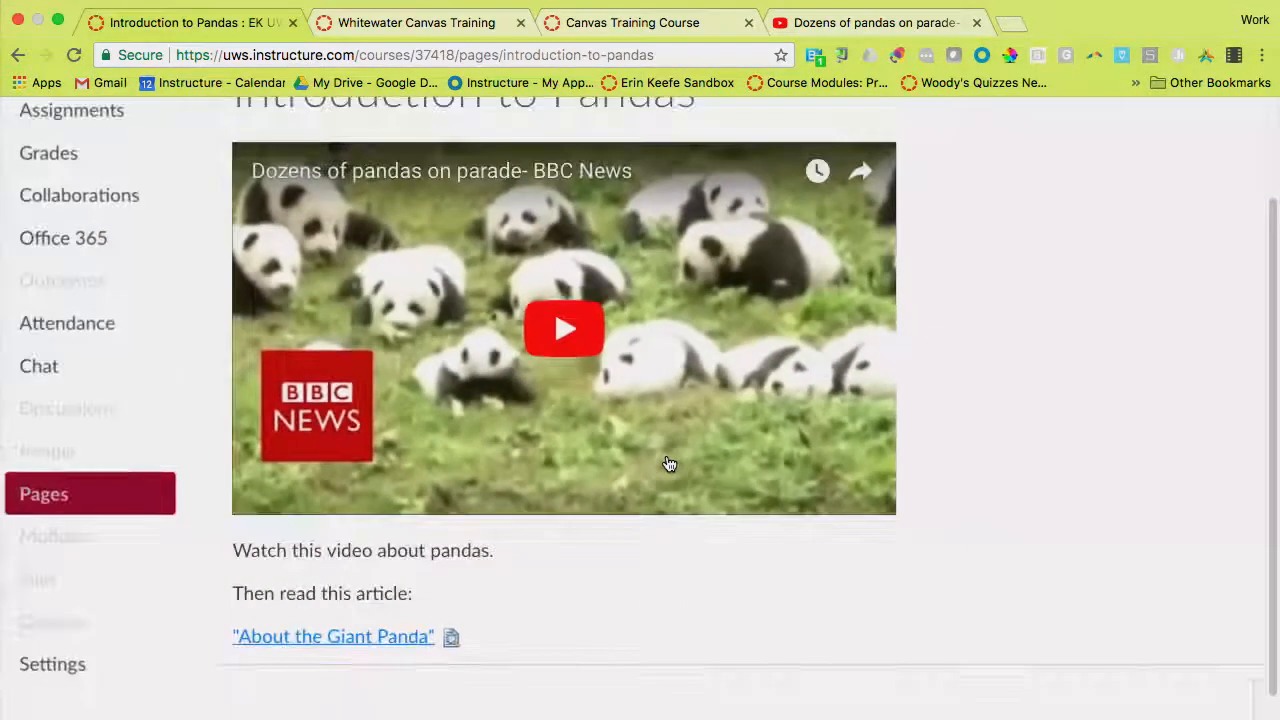
scroll(1051, 476, "up", 2)
scroll(1051, 483, "down", 3)
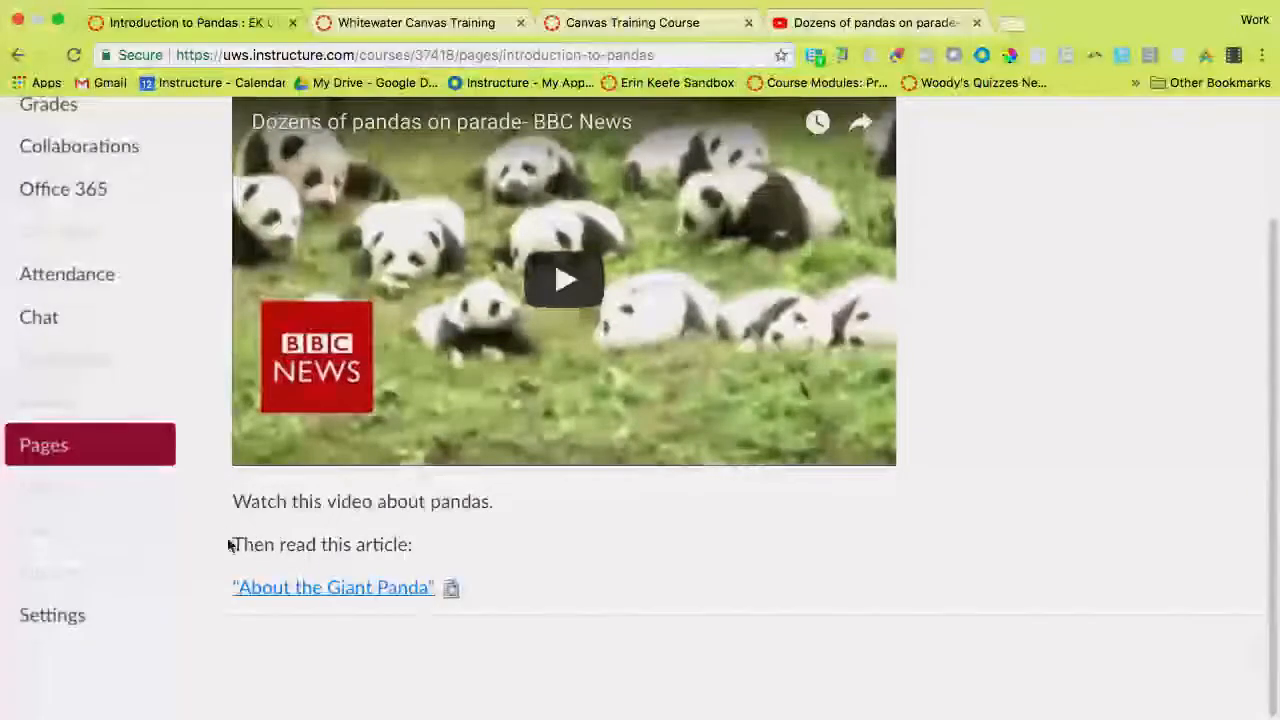
scroll(415, 602, "up", 3)
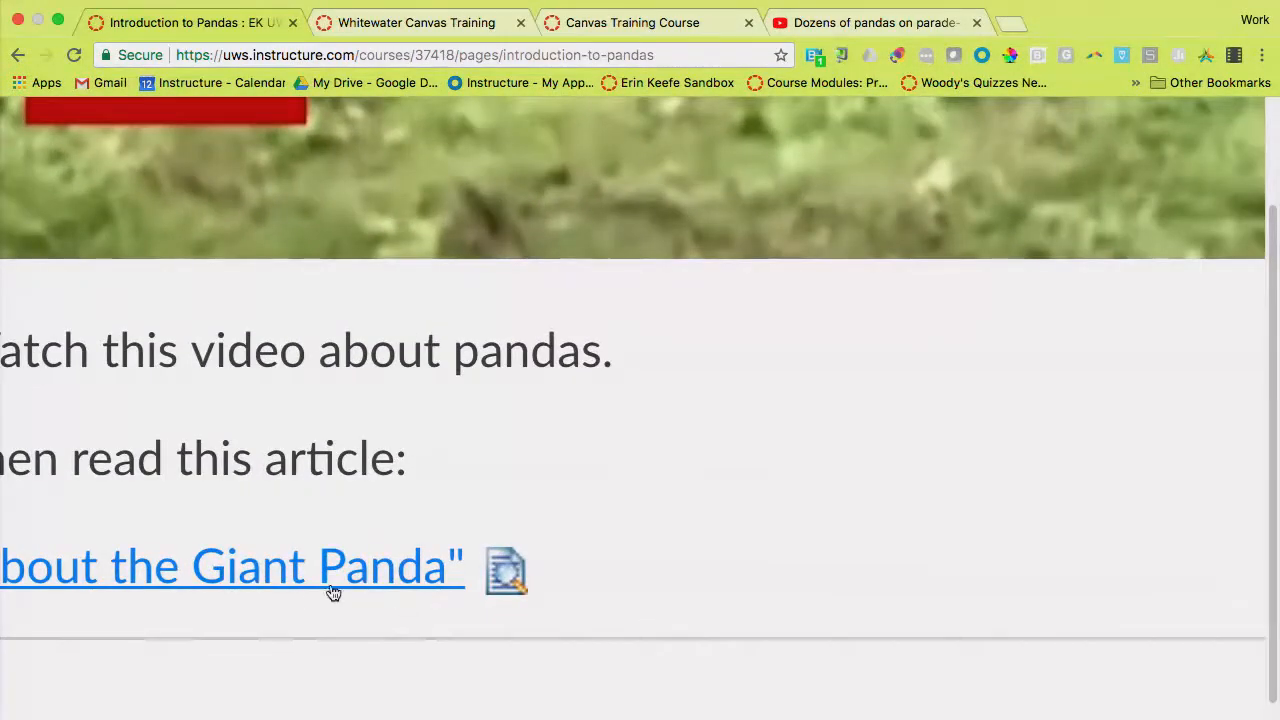
scroll(309, 571, "down", 3)
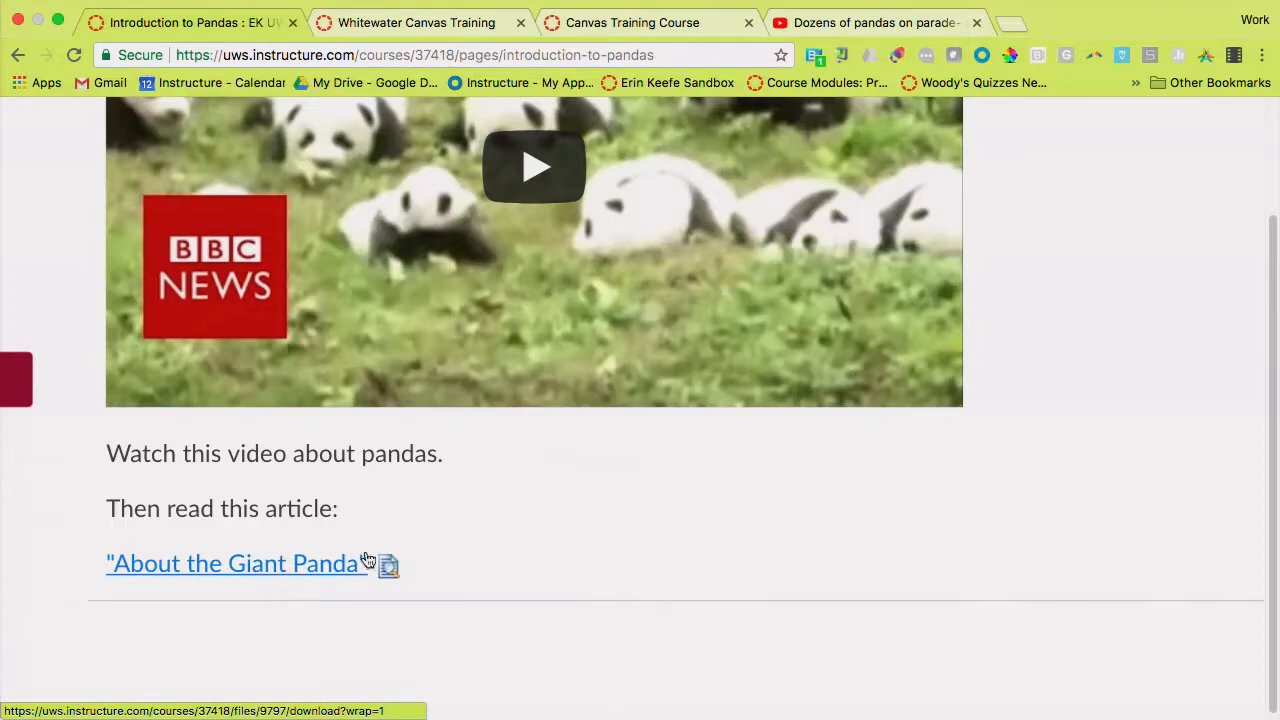
scroll(389, 572, "up", 3)
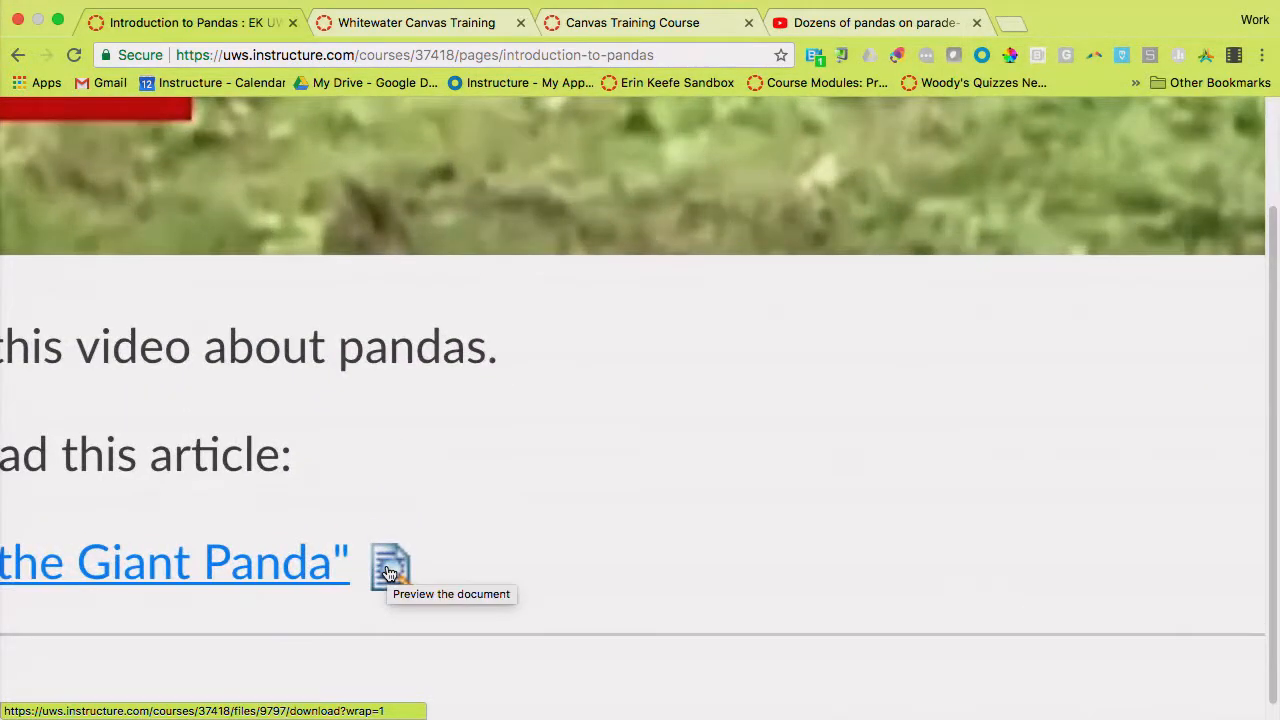
Step: Preview the "About the Giant Panda" document inline and look through both of its pages
left_click(392, 570)
scroll(391, 569, "down", 3)
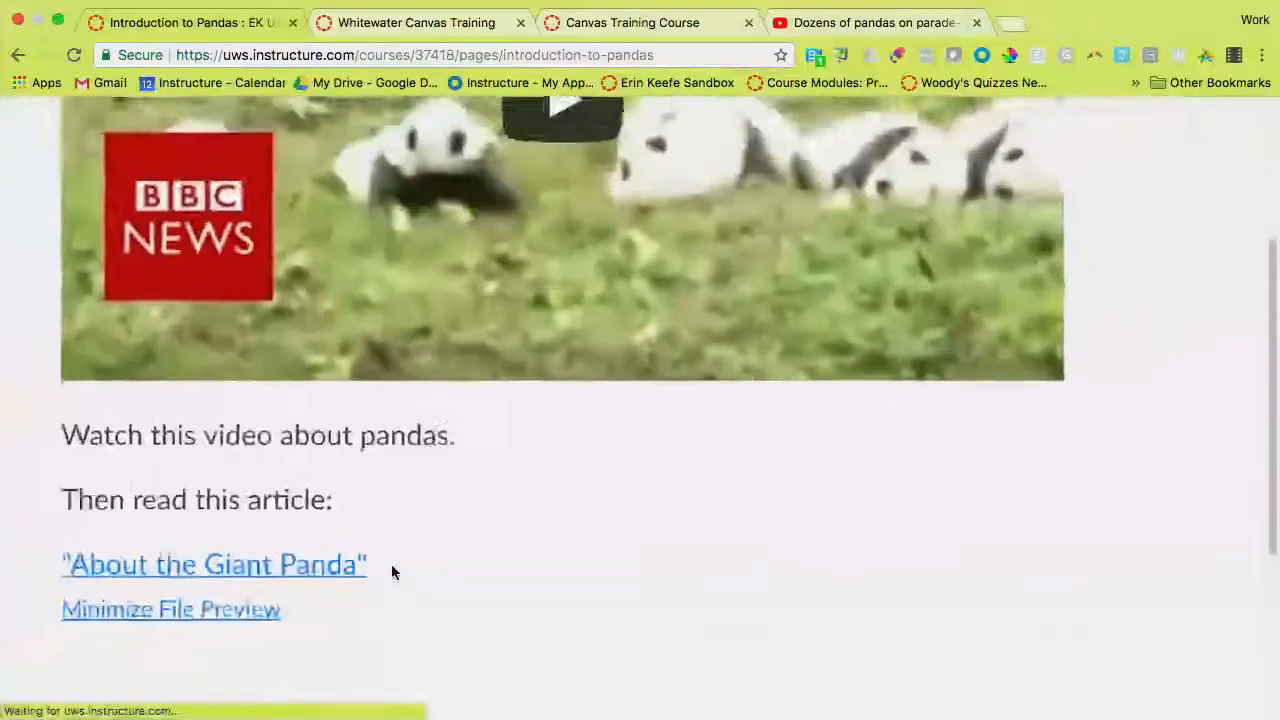
scroll(538, 533, "down", 5)
scroll(538, 535, "down", 1)
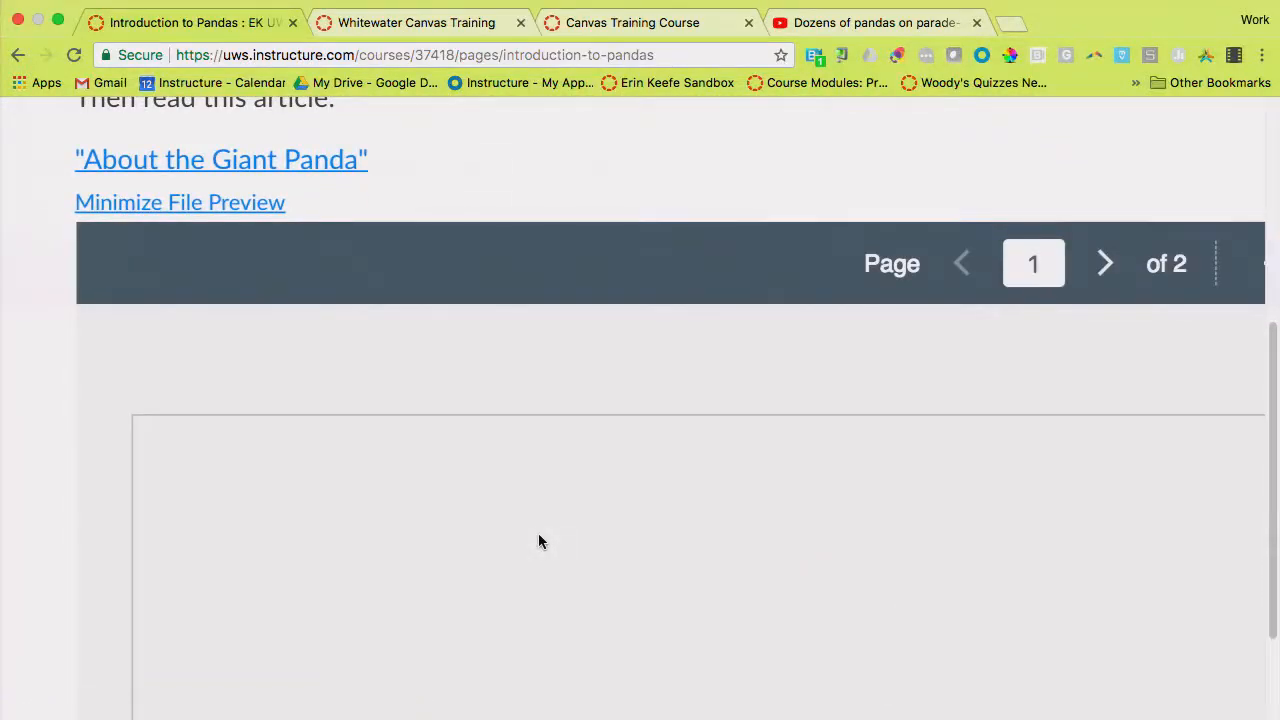
scroll(538, 535, "down", 3)
scroll(538, 542, "down", 2)
scroll(717, 580, "down", 10)
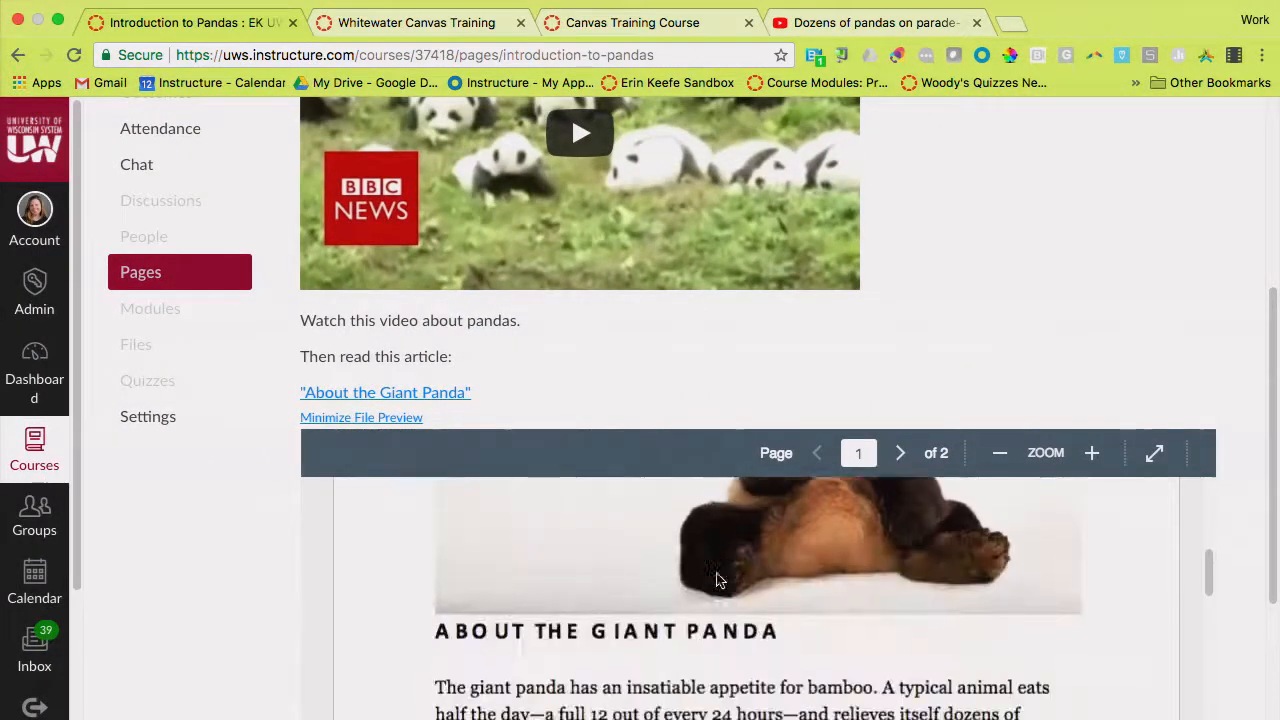
scroll(1135, 435, "down", 5)
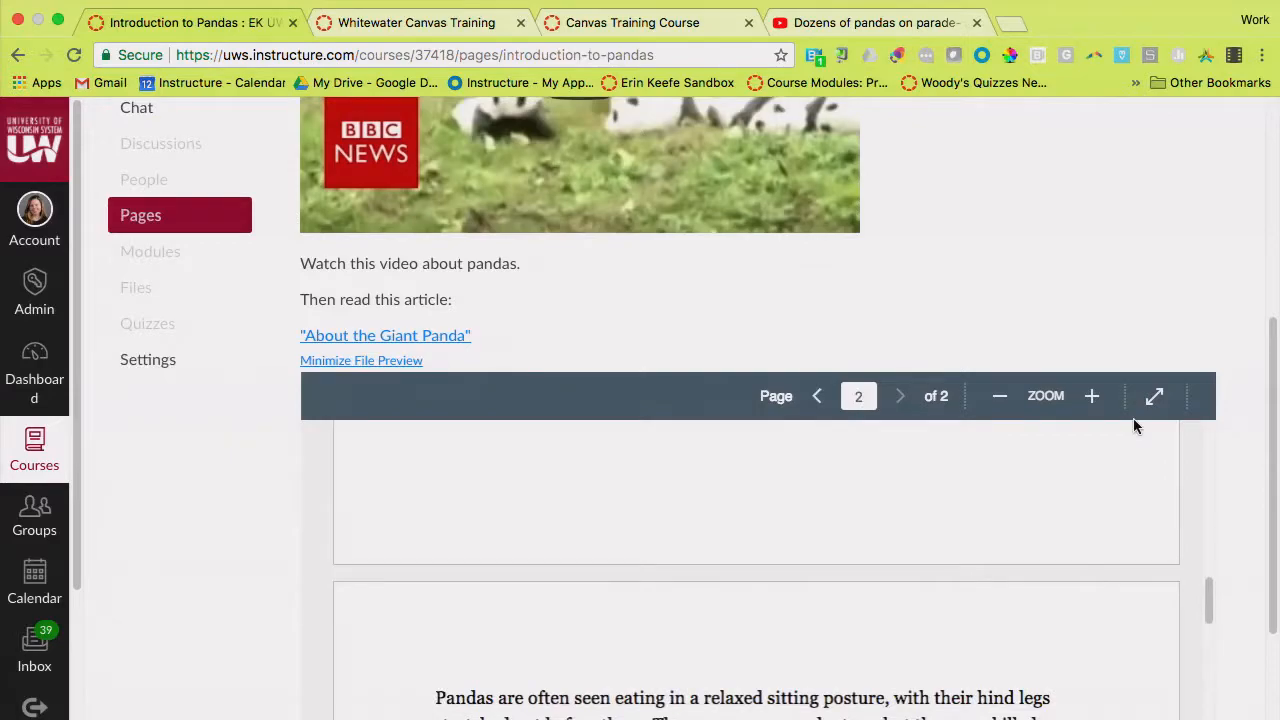
scroll(1268, 491, "down", 3)
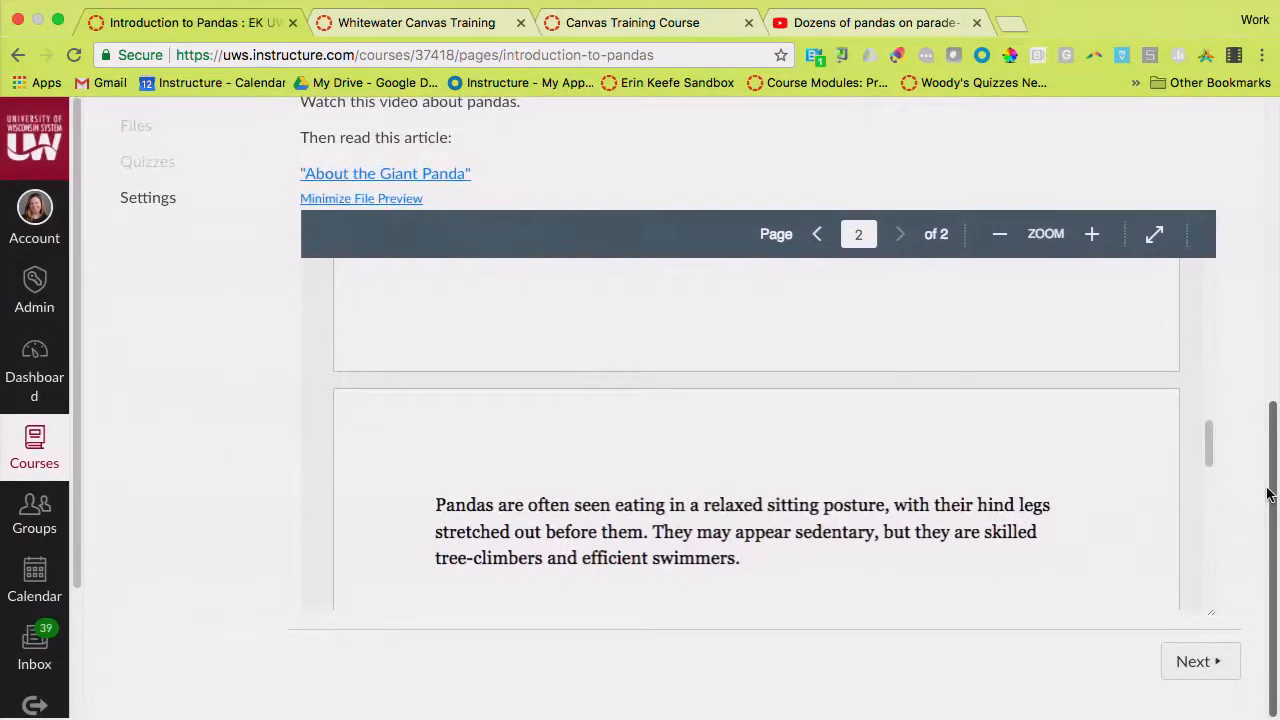
scroll(1268, 492, "up", 8)
scroll(1267, 494, "up", 3)
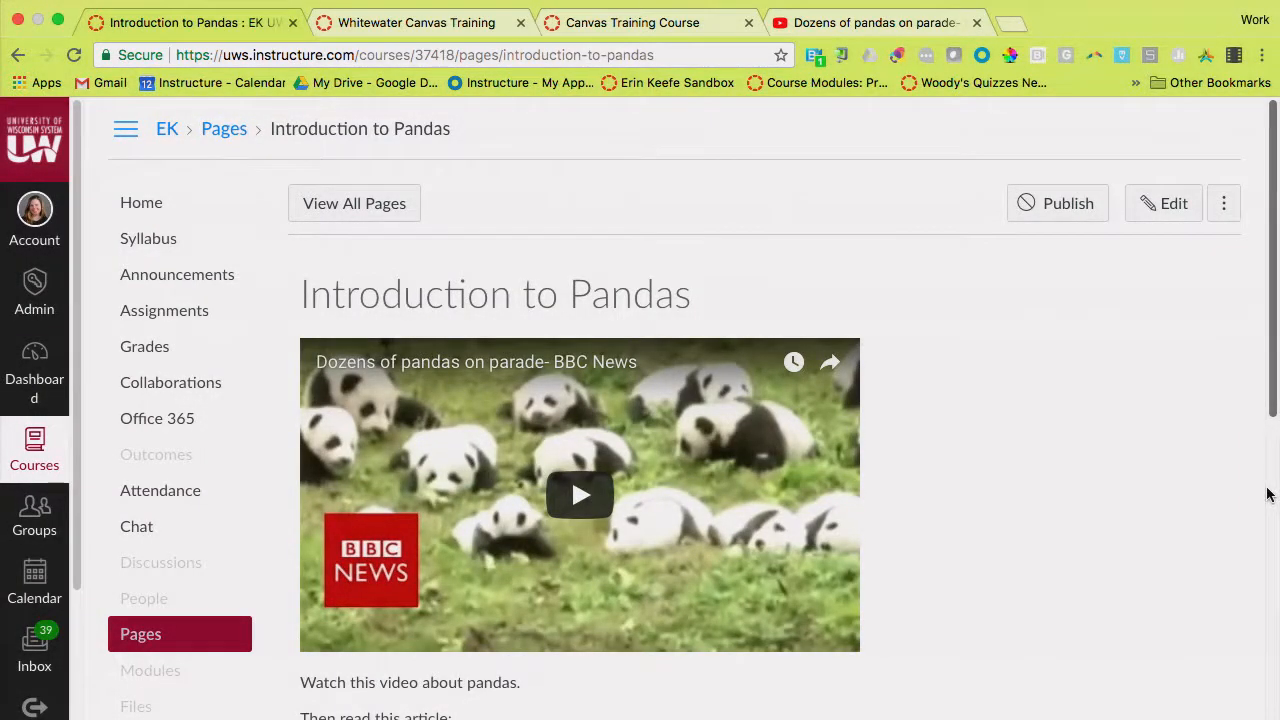
scroll(1267, 494, "down", 6)
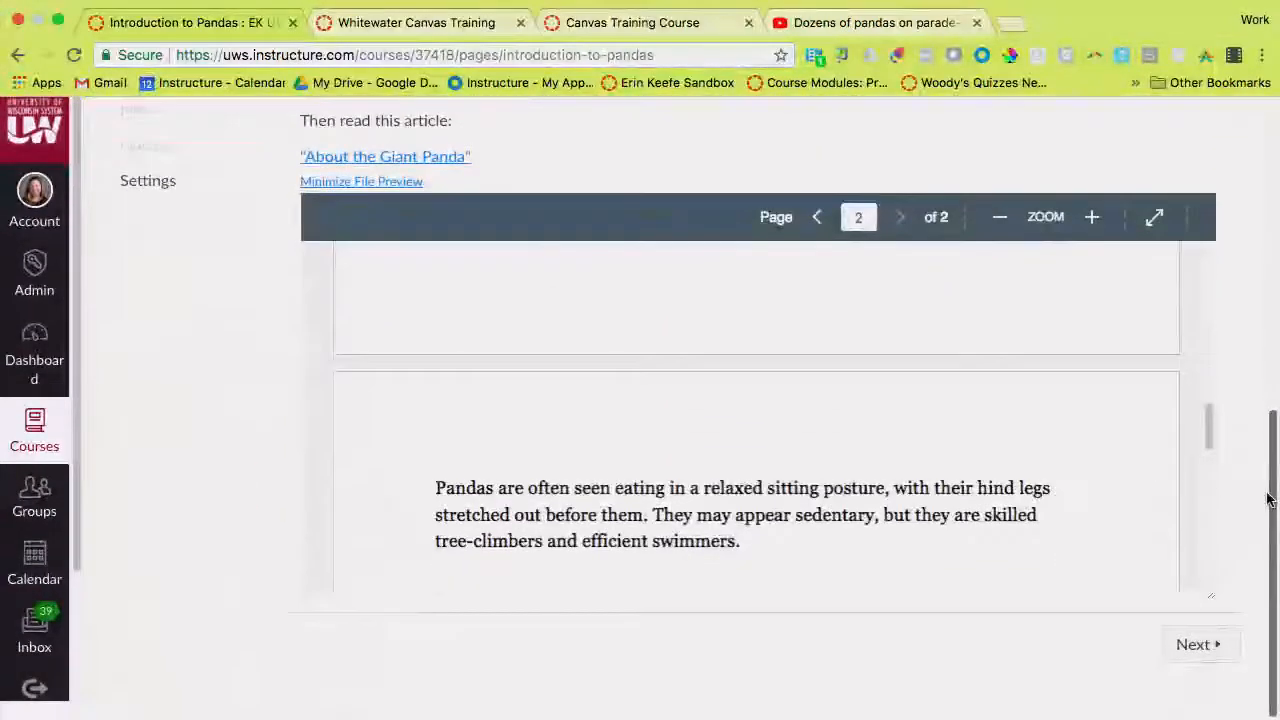
scroll(1267, 497, "up", 8)
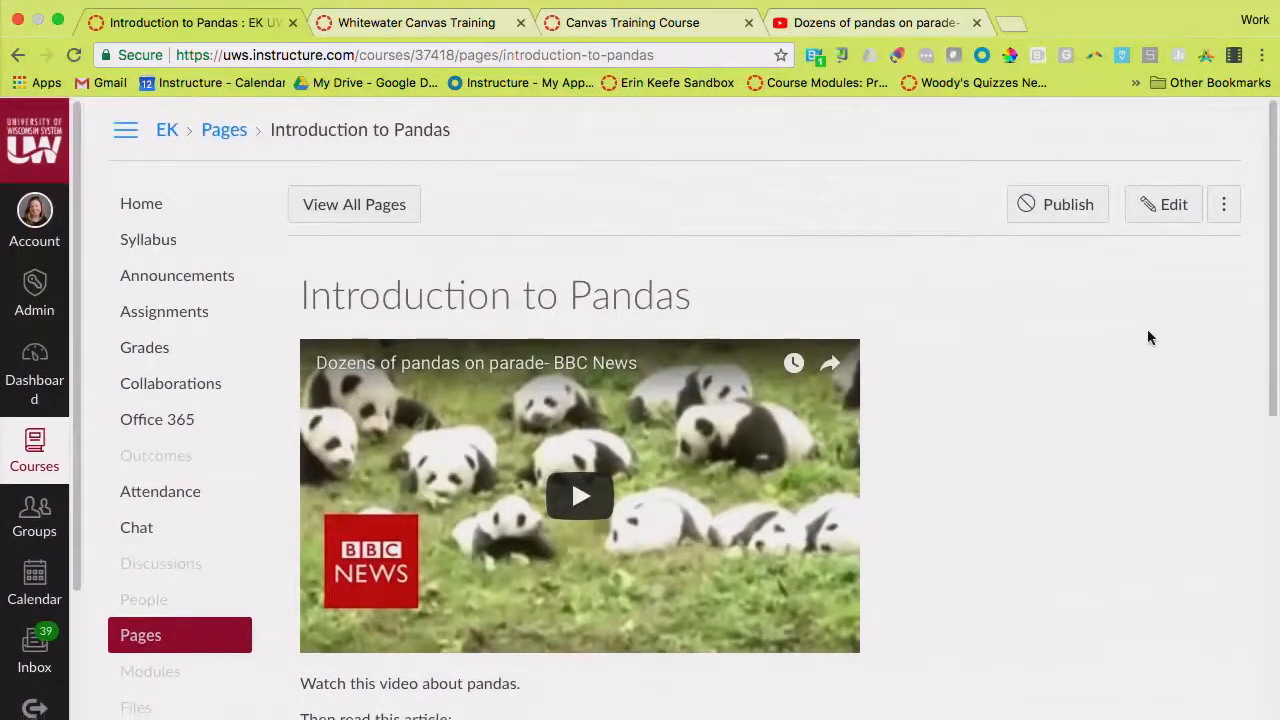
Step: Reopen the page for editing, allow "Teachers and students" to edit it, and save
left_click(1162, 205)
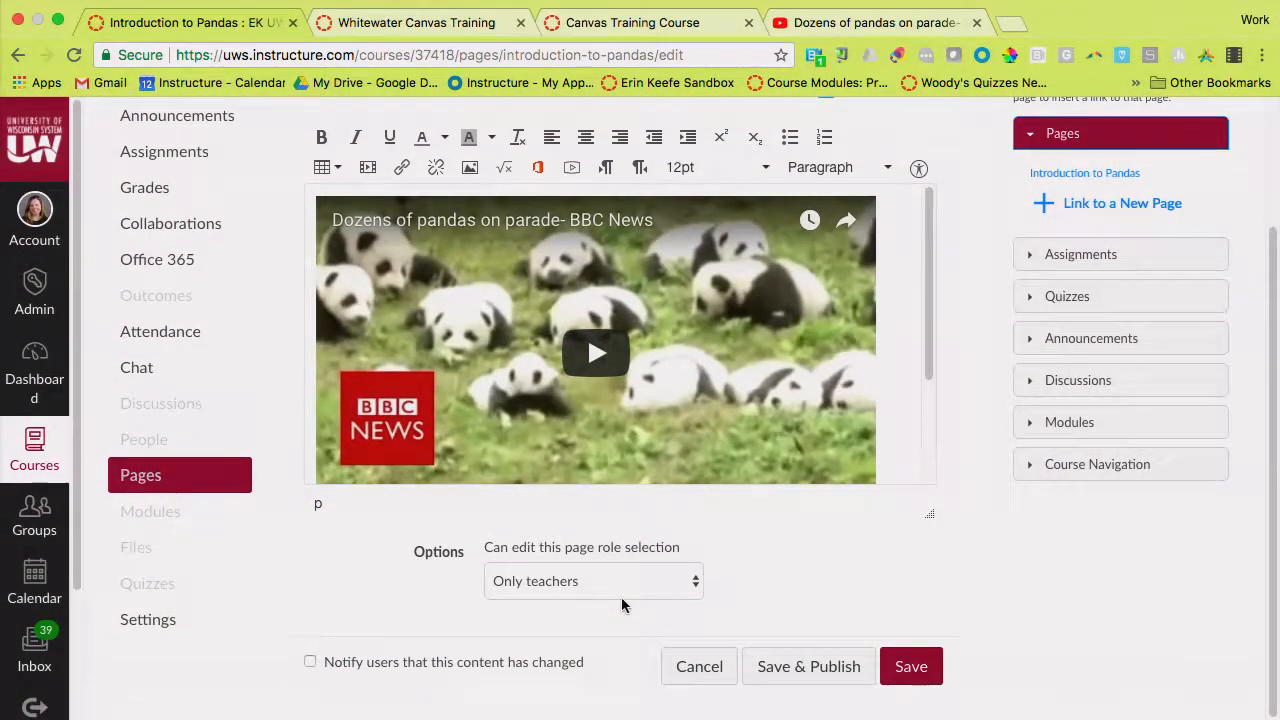
scroll(621, 597, "up", 5)
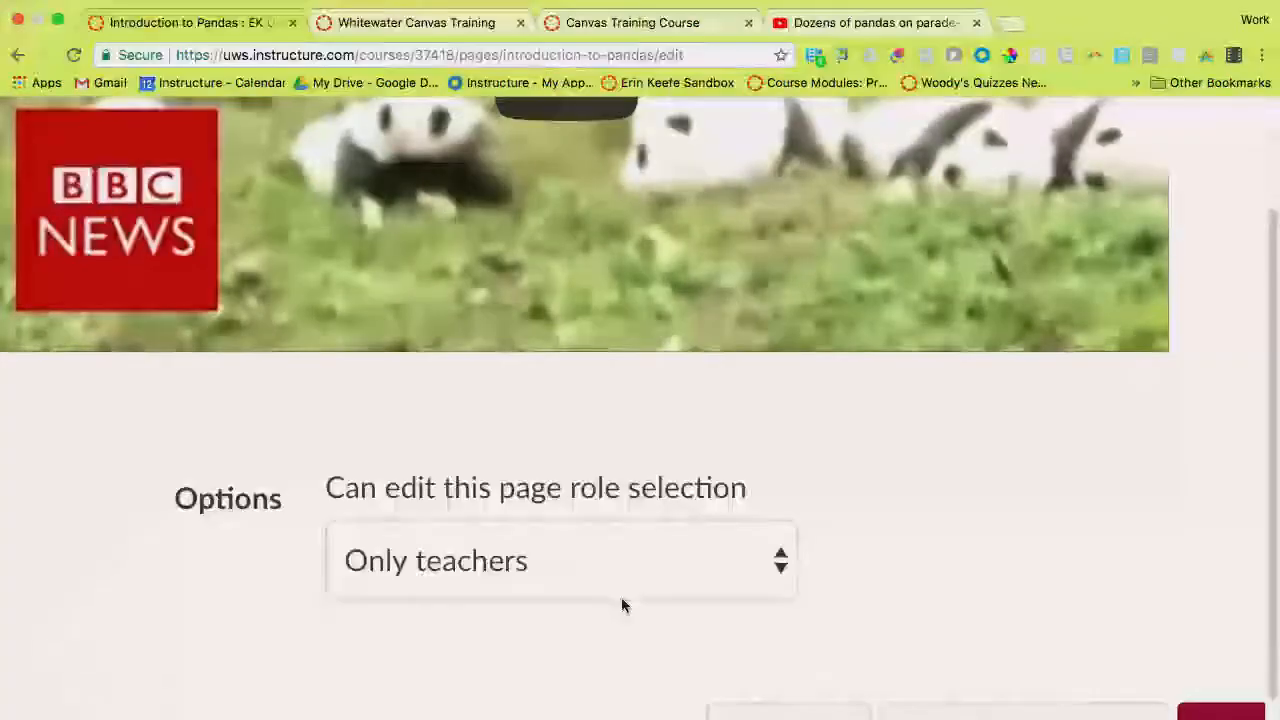
left_click(640, 558)
left_click(643, 581)
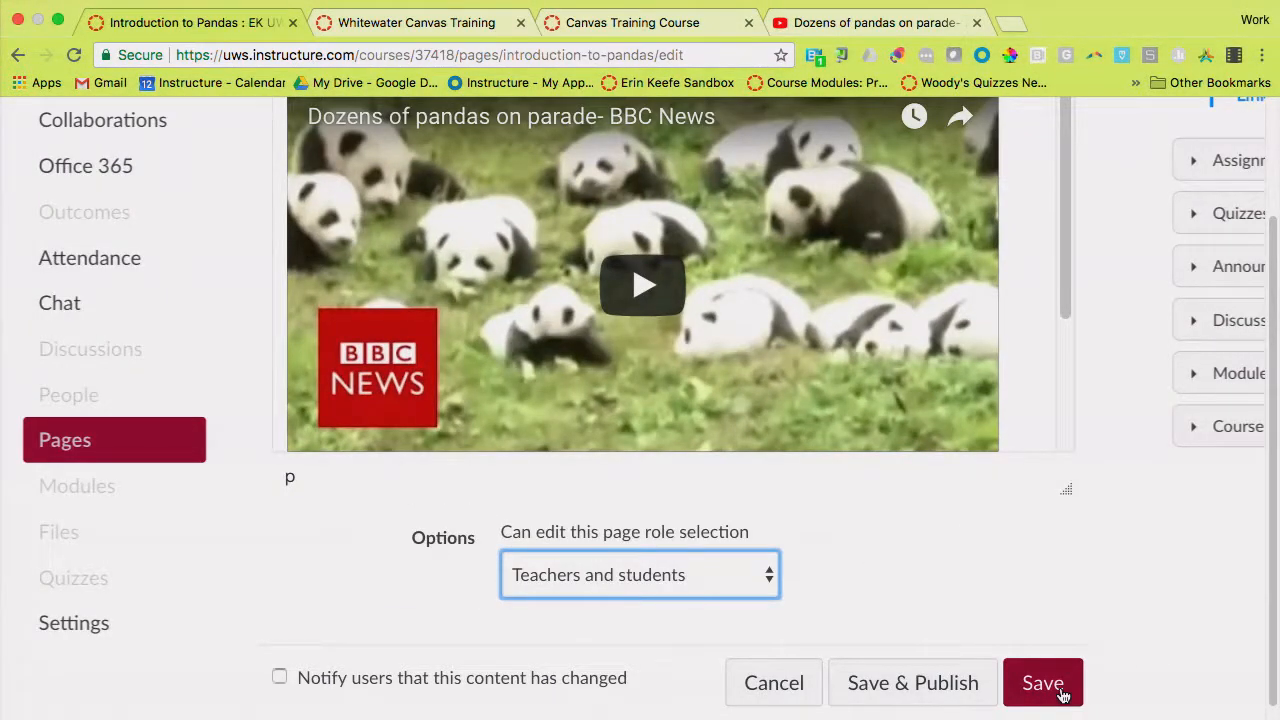
left_click(1062, 695)
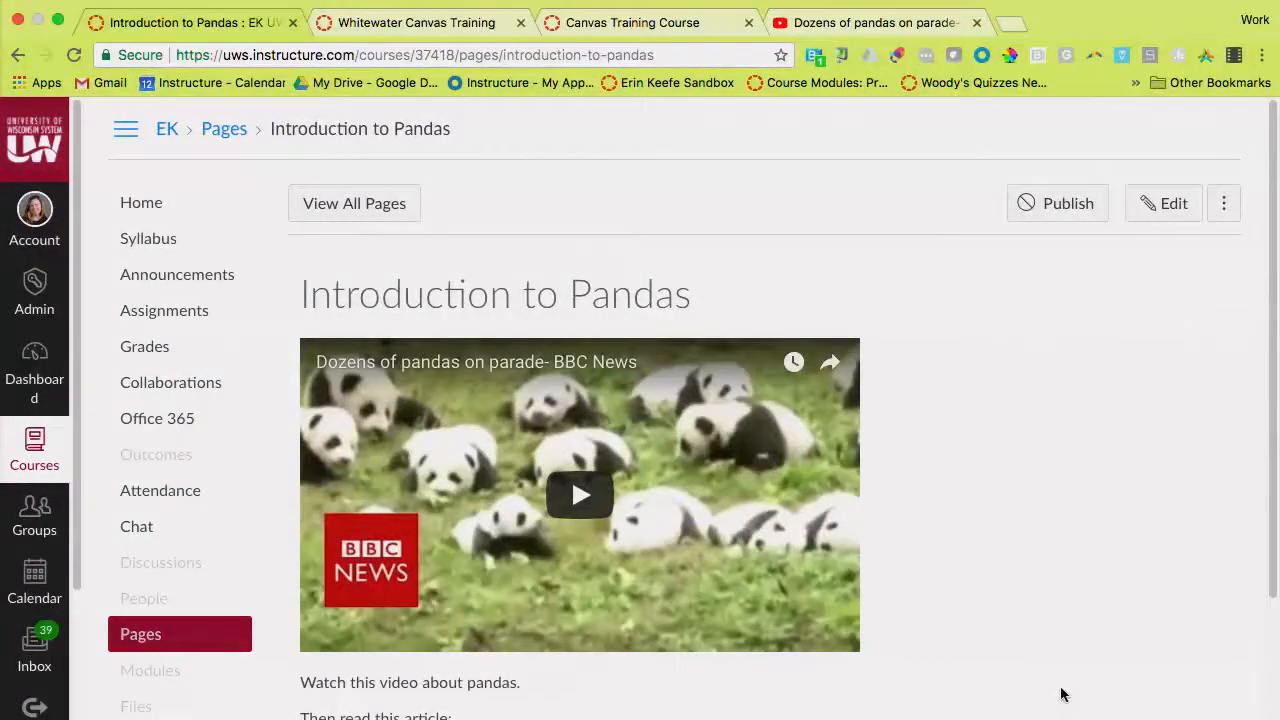
Step: Edit the page again, restrict its editing role to "Only teachers", and save
scroll(1062, 693, "down", 1)
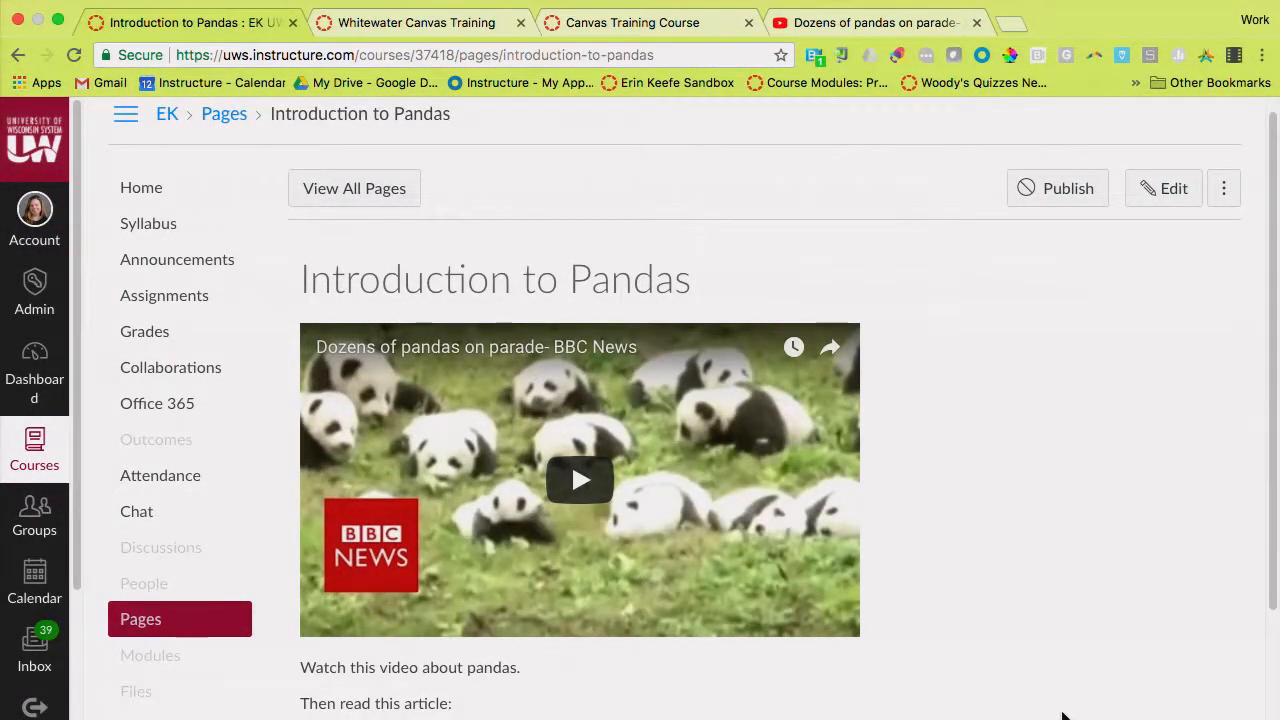
left_click(1166, 202)
scroll(958, 508, "down", 3)
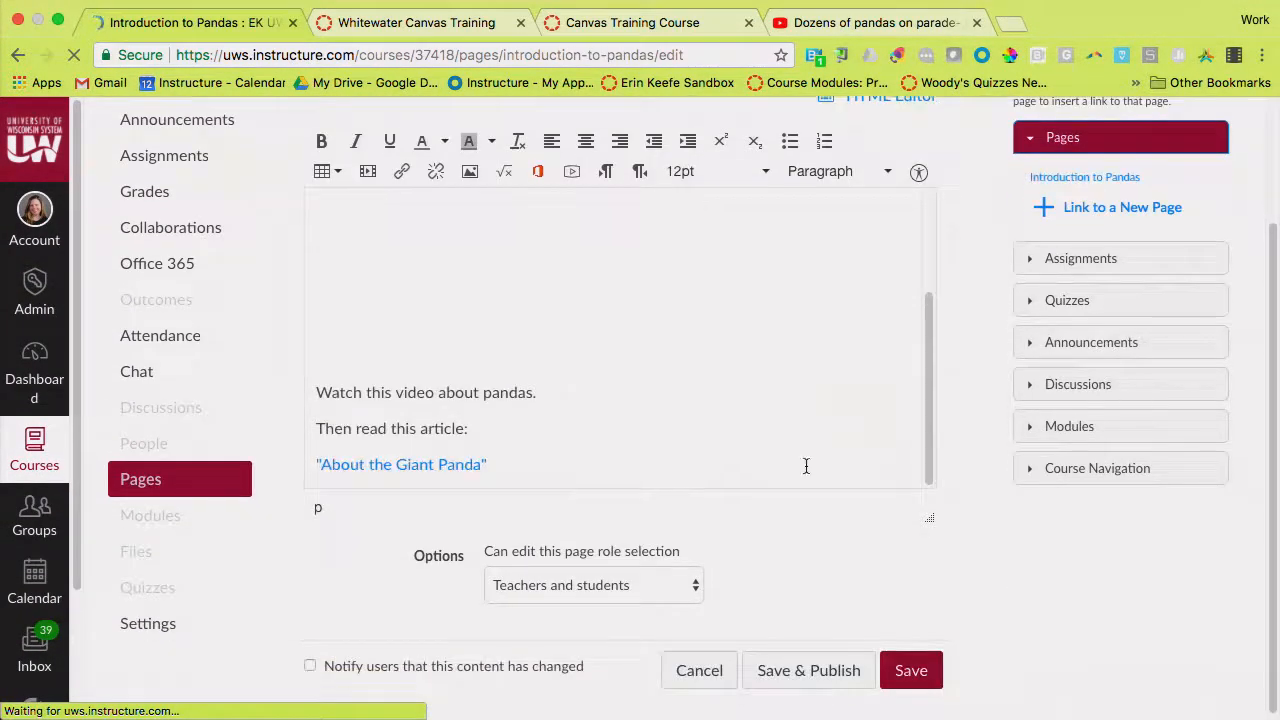
left_click(654, 585)
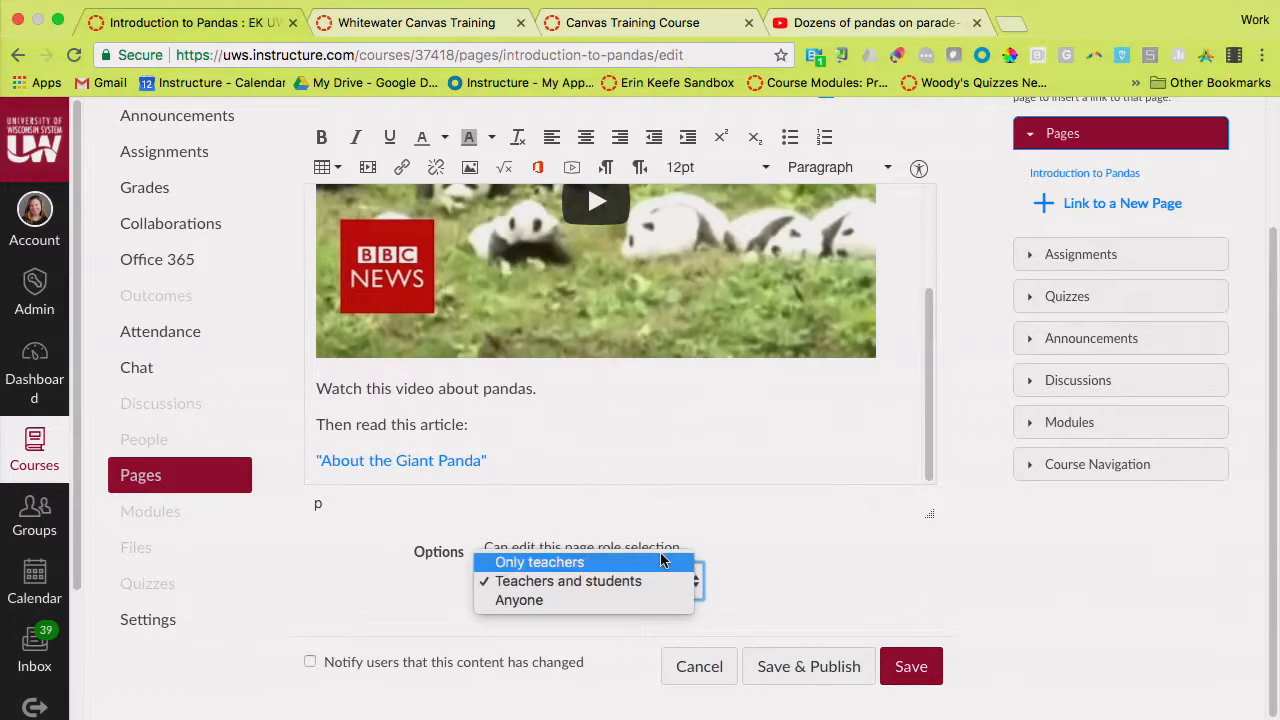
left_click(660, 560)
left_click(918, 662)
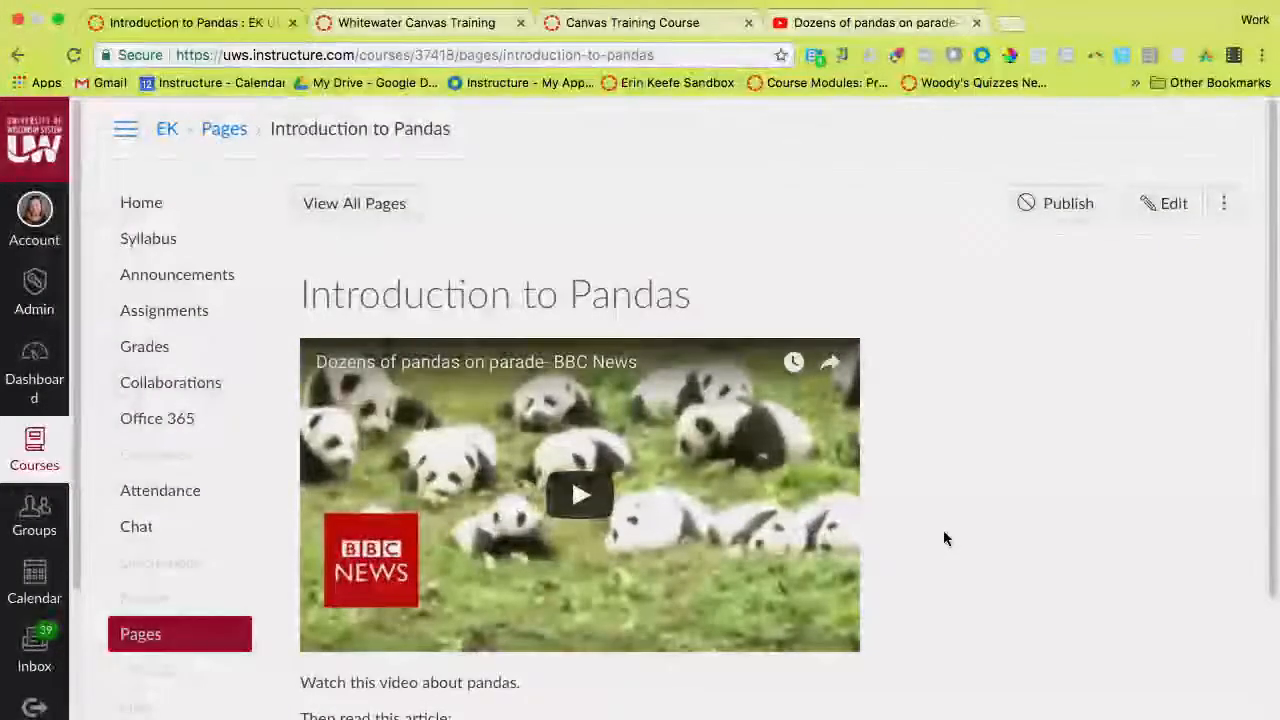
scroll(944, 537, "down", 3)
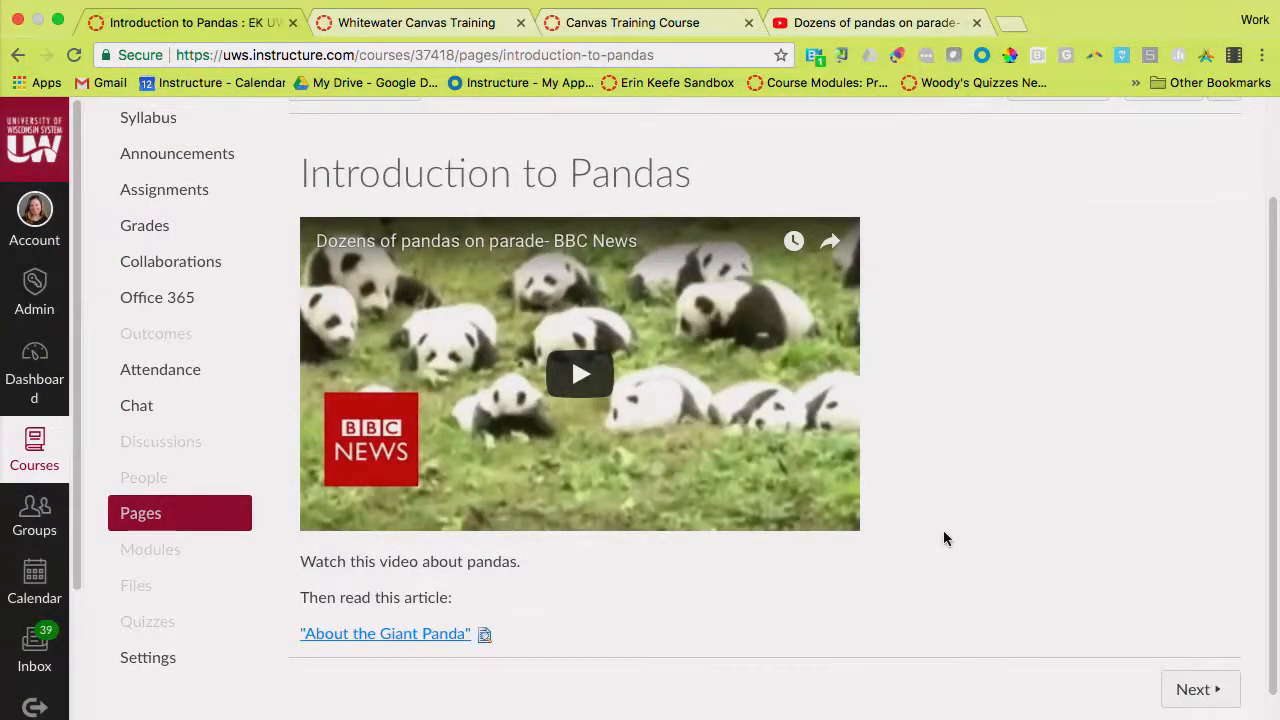
scroll(943, 538, "up", 2)
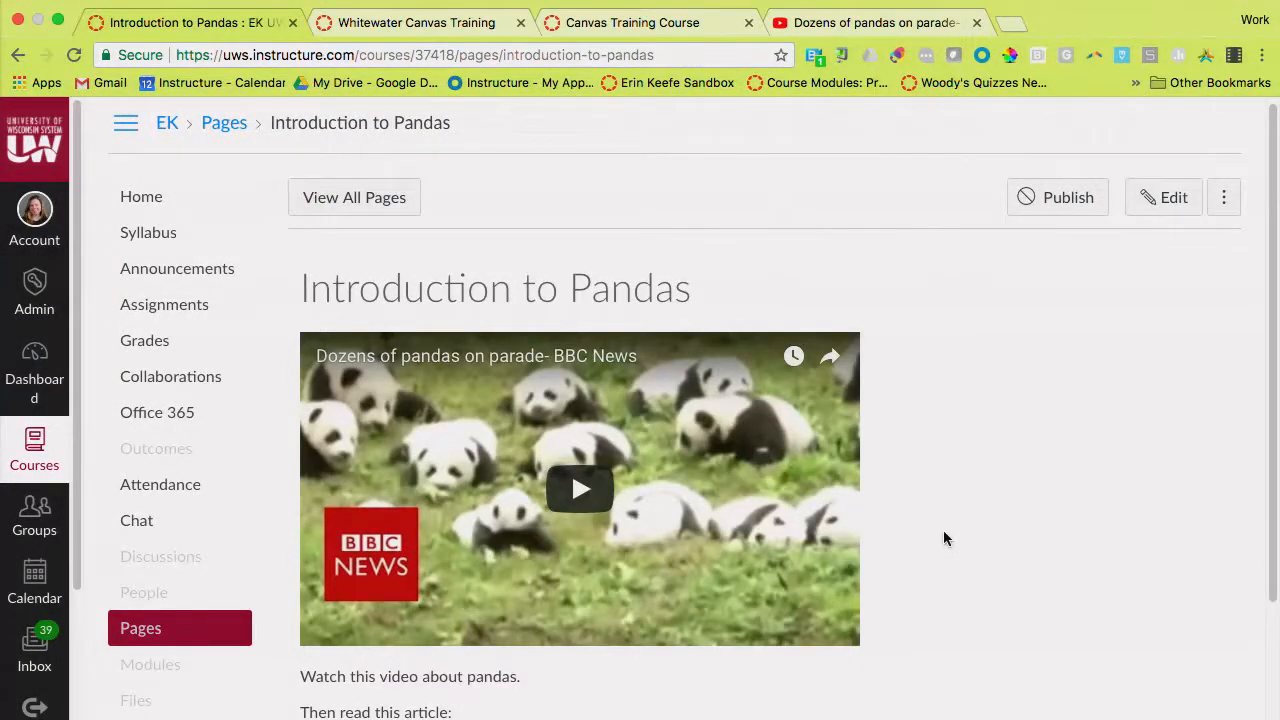
scroll(945, 538, "down", 3)
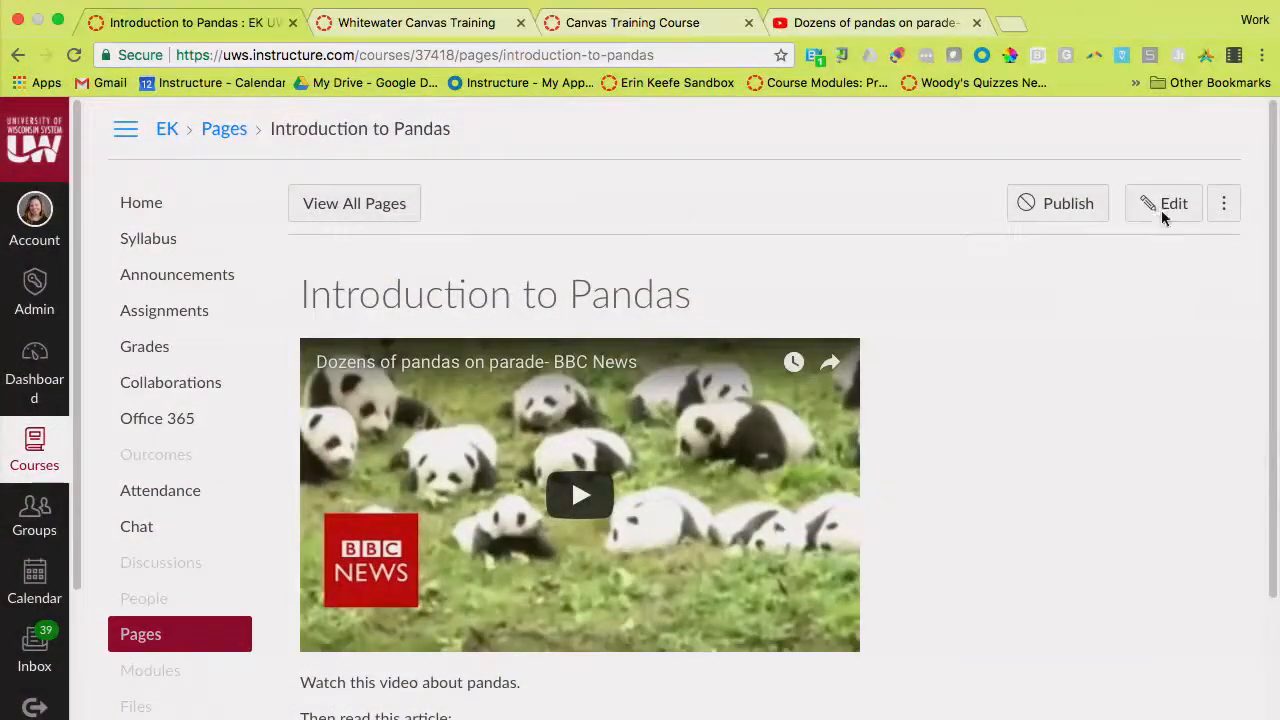
Step: Open the page in the editor, examine the Record/Upload Media tool and page content, and save the page
left_click(1162, 214)
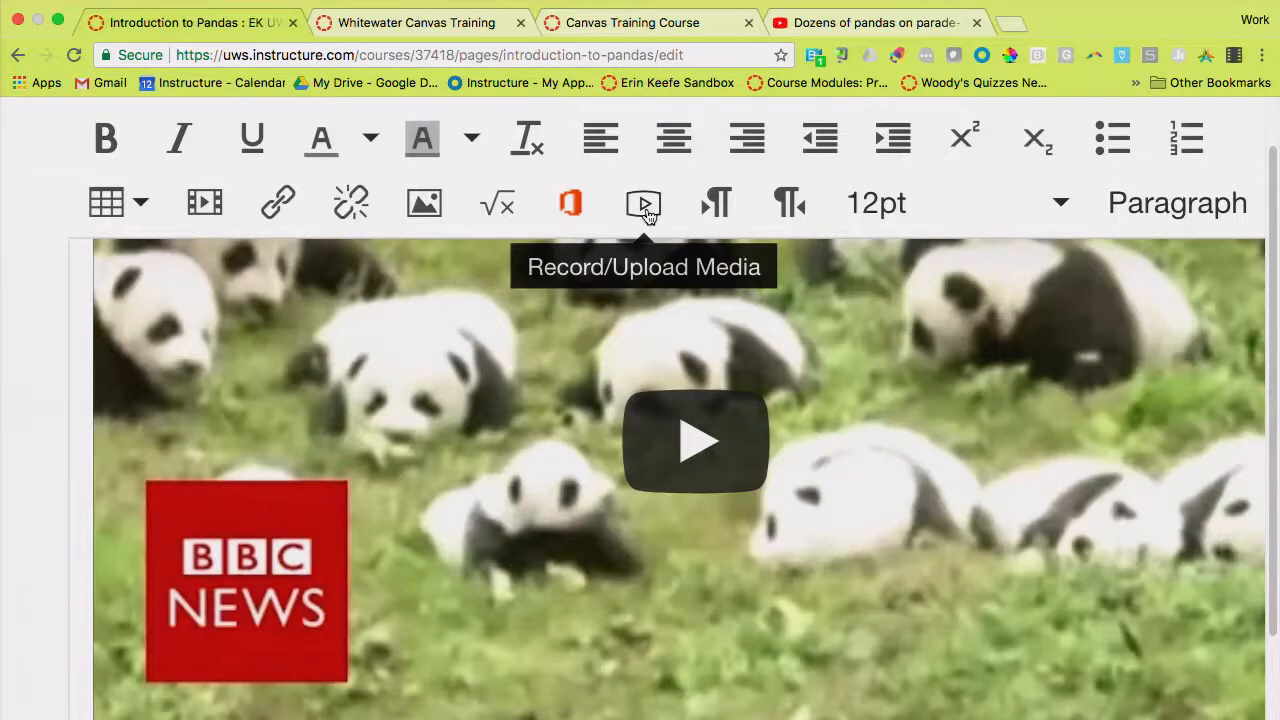
scroll(649, 216, "down", 5)
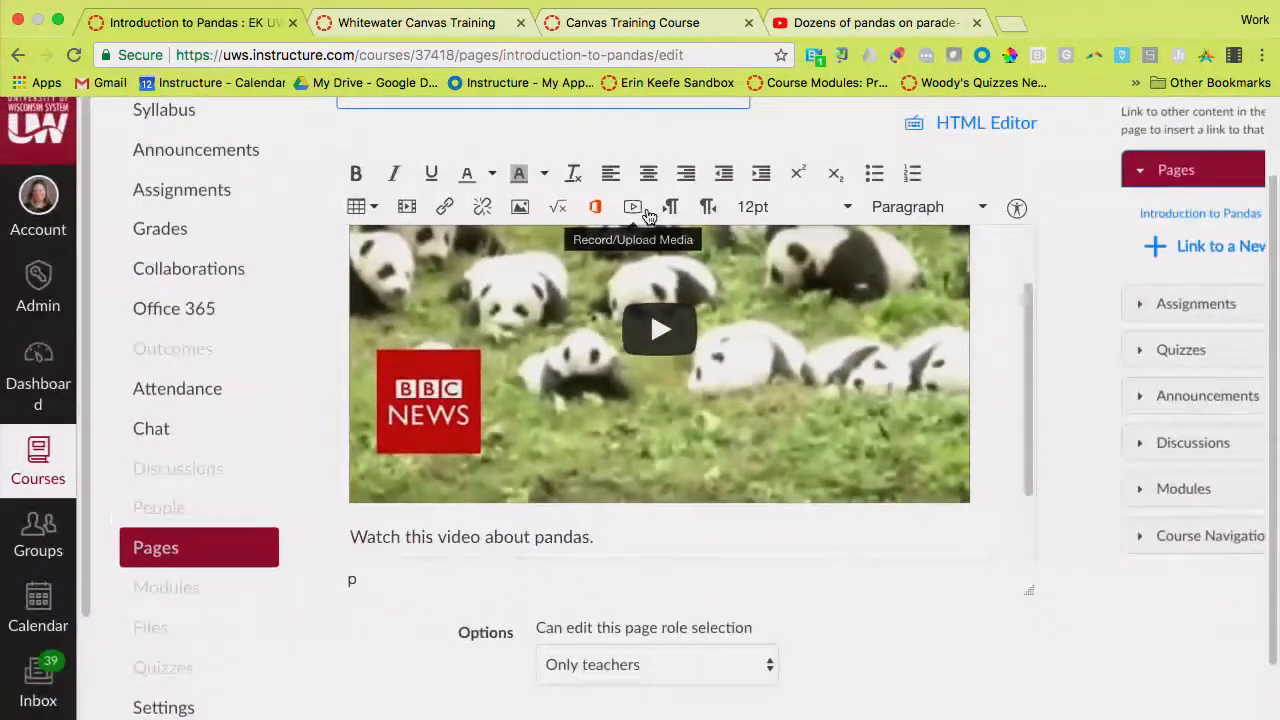
scroll(649, 216, "down", 2)
scroll(872, 535, "down", 3)
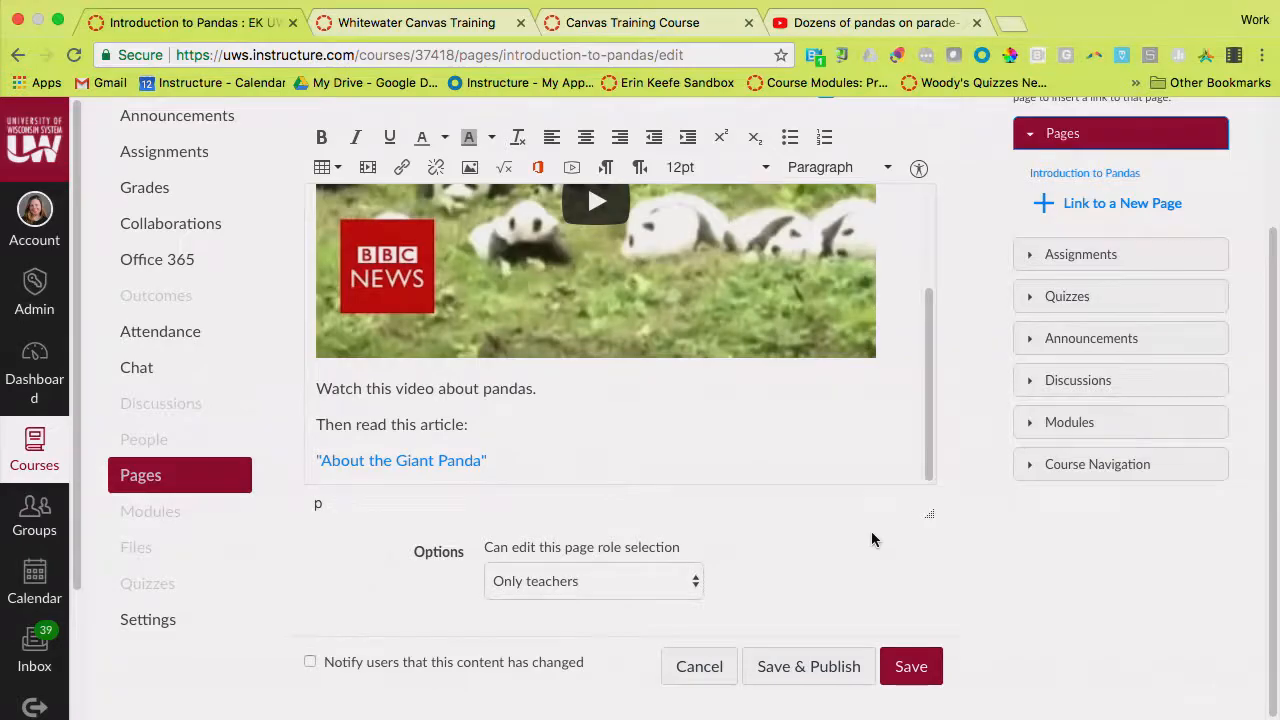
left_click(899, 652)
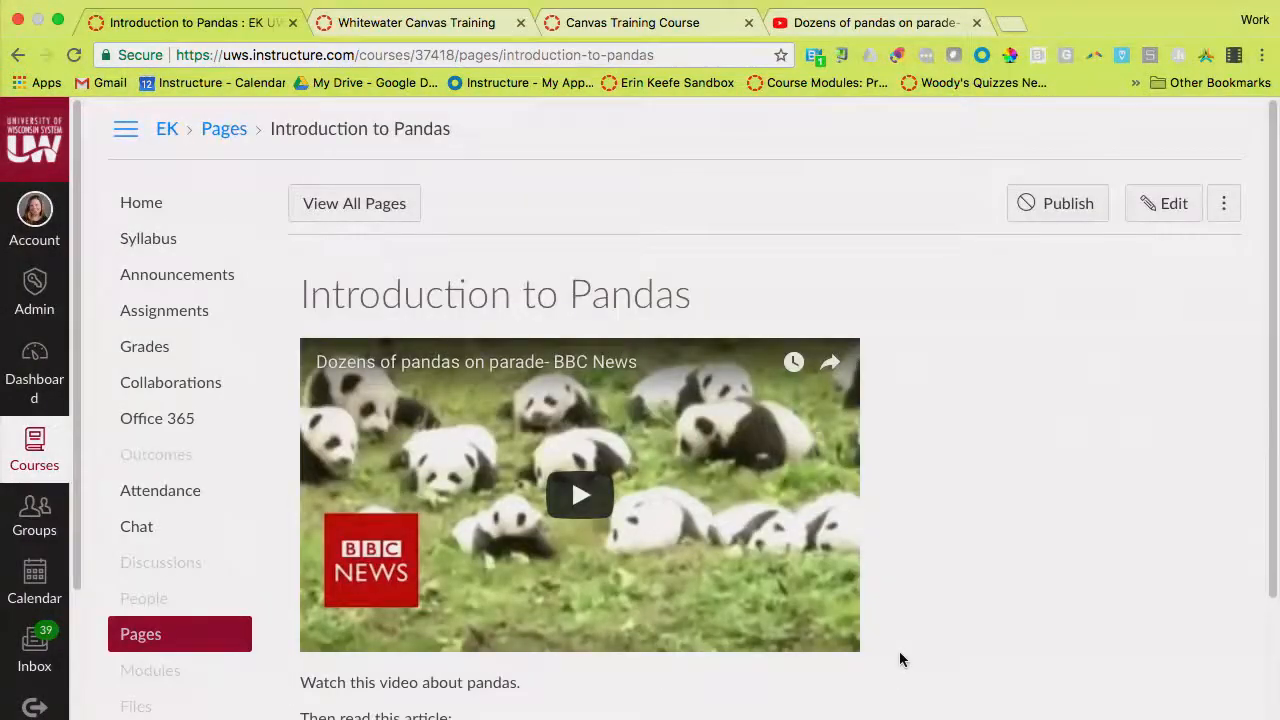